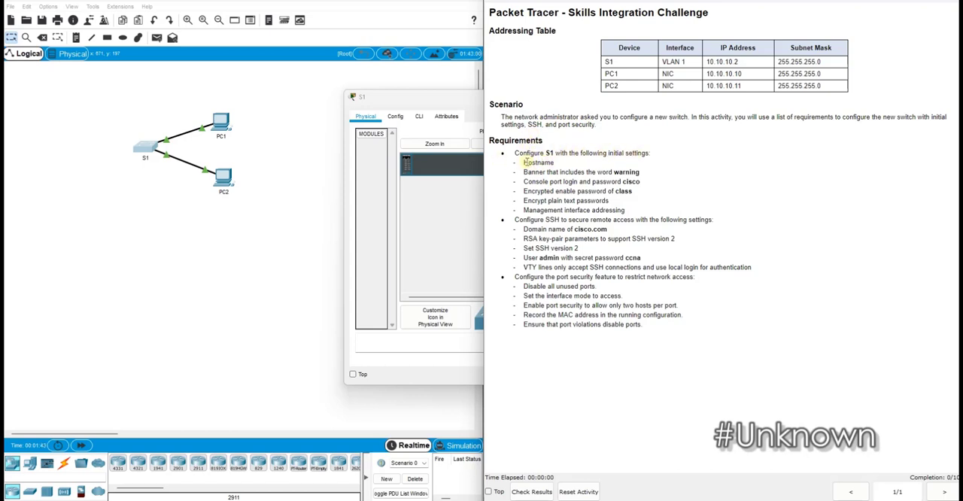
Examine the listed requirements for S1's initial settings and for SSH remote access
{"action": "left_click_drag", "start_coordinate": [524, 163], "coordinate": [631, 170]}
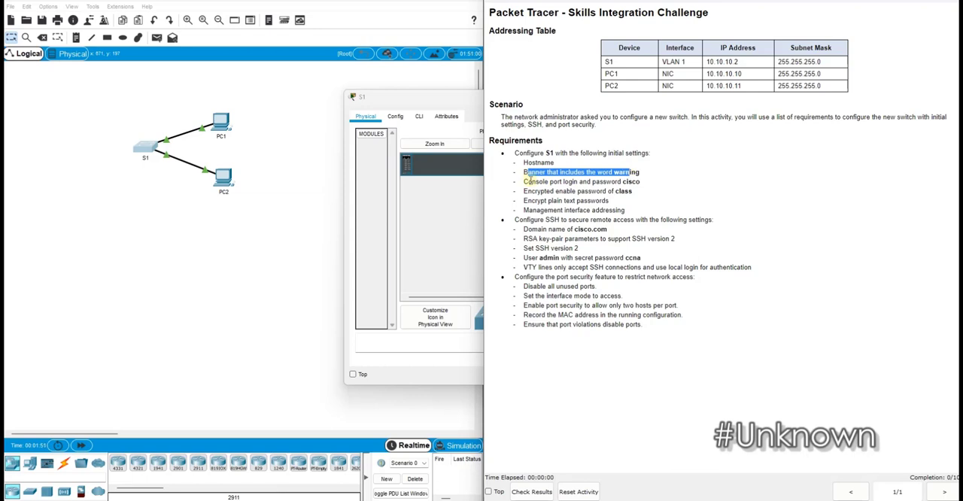
{"action": "left_click_drag", "start_coordinate": [528, 181], "coordinate": [623, 182]}
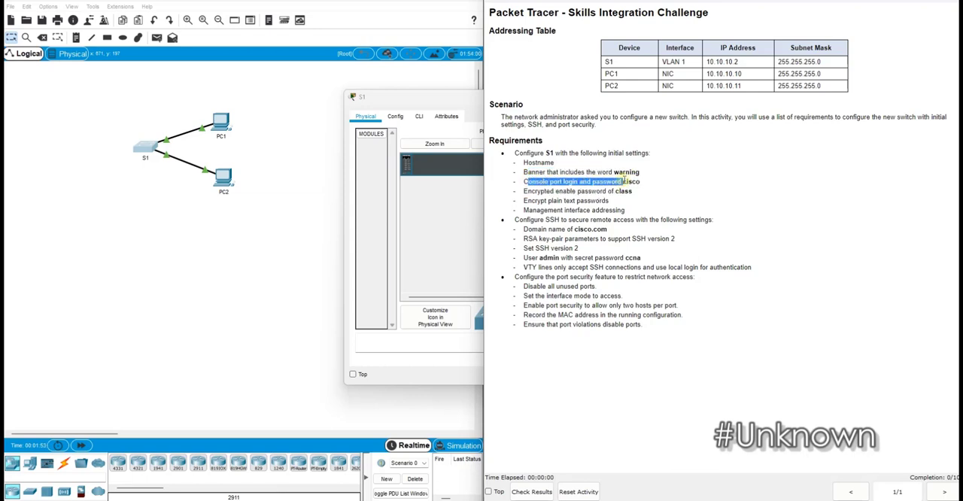
{"action": "left_click_drag", "start_coordinate": [531, 191], "coordinate": [587, 202]}
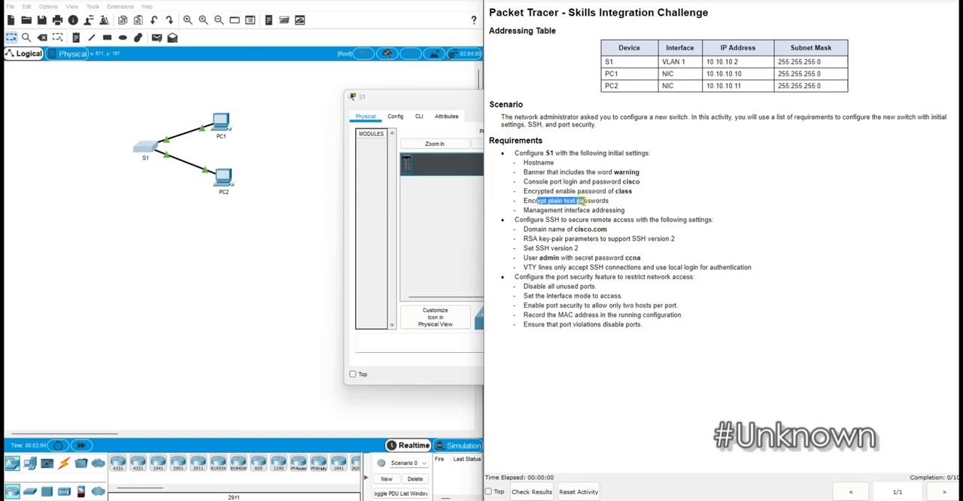
{"action": "left_click_drag", "start_coordinate": [553, 210], "coordinate": [610, 208]}
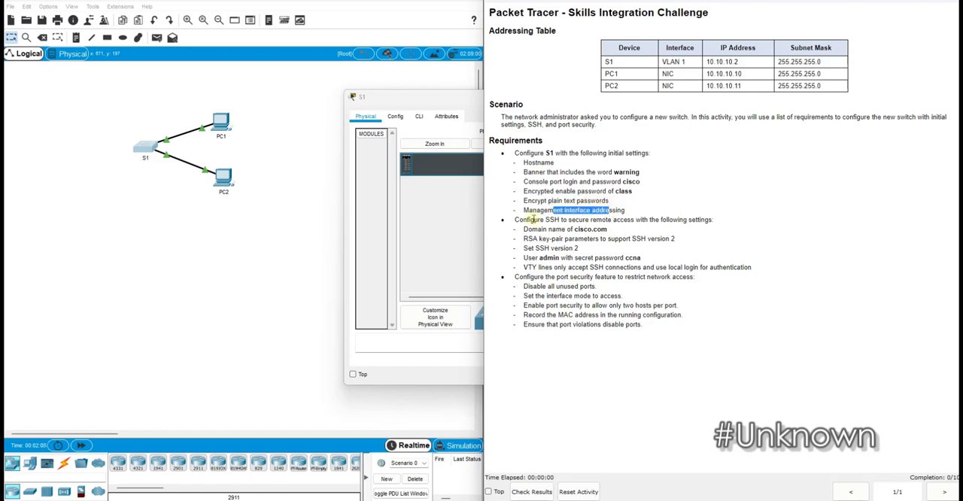
{"action": "left_click_drag", "start_coordinate": [529, 219], "coordinate": [716, 221]}
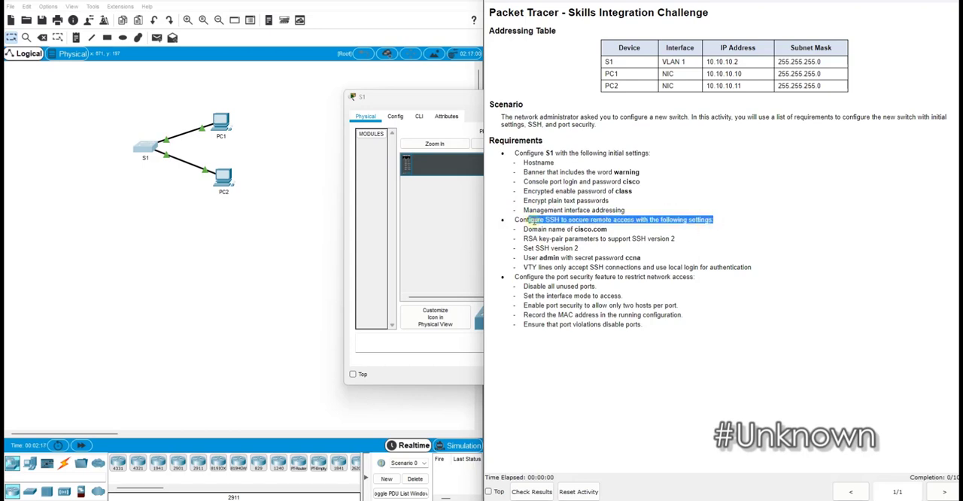
{"action": "left_click_drag", "start_coordinate": [532, 229], "coordinate": [602, 229]}
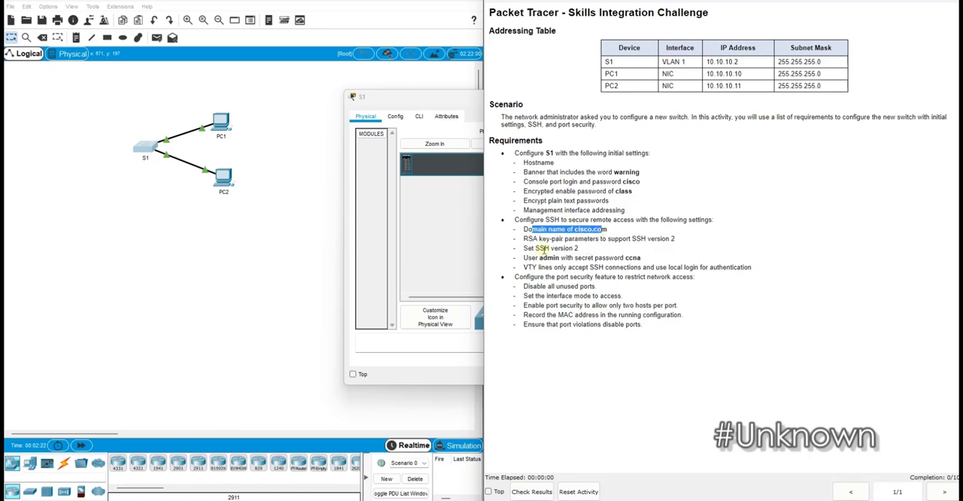
{"action": "left_click_drag", "start_coordinate": [540, 239], "coordinate": [608, 239]}
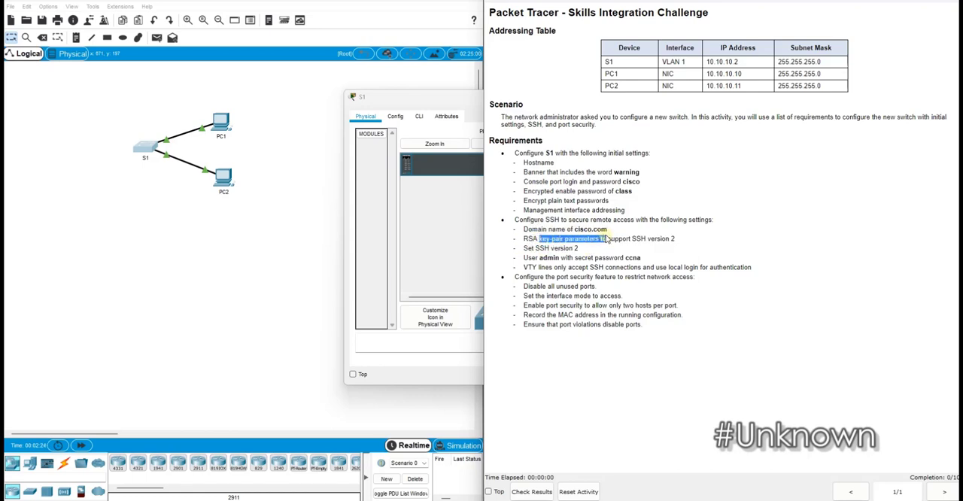
{"action": "left_click_drag", "start_coordinate": [607, 238], "coordinate": [612, 238]}
{"action": "left_click_drag", "start_coordinate": [611, 239], "coordinate": [615, 238]}
{"action": "left_click_drag", "start_coordinate": [540, 249], "coordinate": [582, 252]}
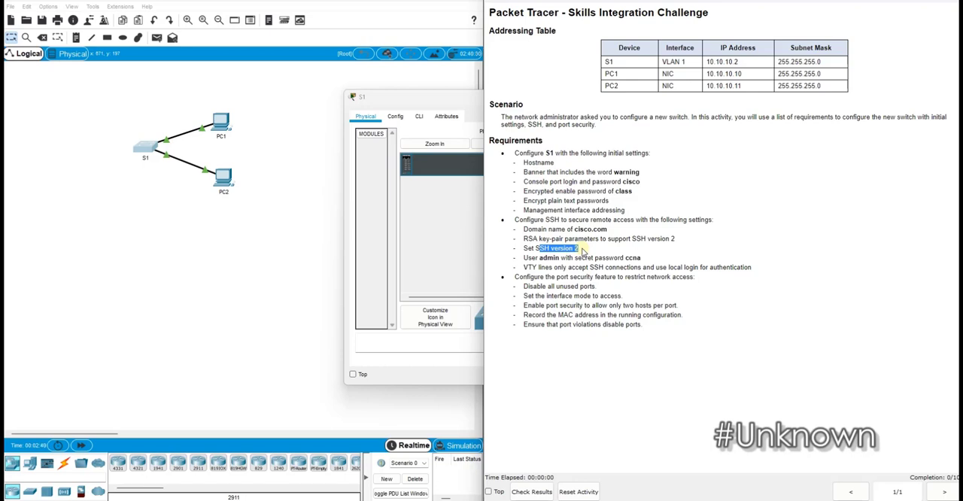
{"action": "left_click_drag", "start_coordinate": [536, 258], "coordinate": [640, 258]}
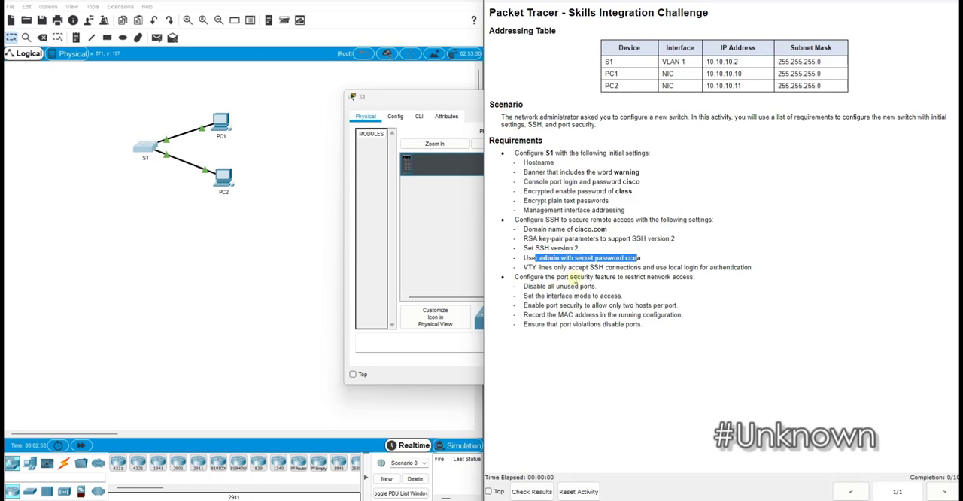
{"action": "left_click_drag", "start_coordinate": [540, 268], "coordinate": [602, 268]}
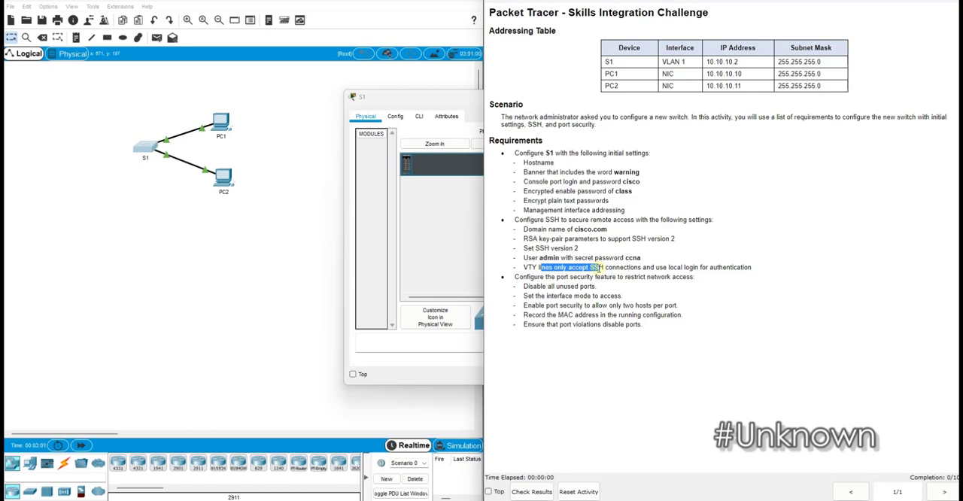
{"action": "left_click_drag", "start_coordinate": [601, 268], "coordinate": [628, 271]}
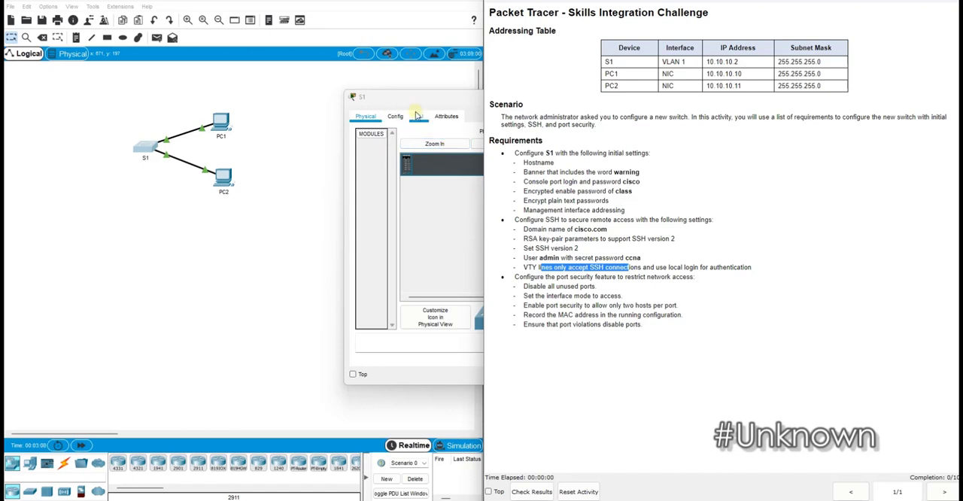
Open the command line of switch S1 and enter global configuration mode
{"action": "left_click", "coordinate": [363, 103]}
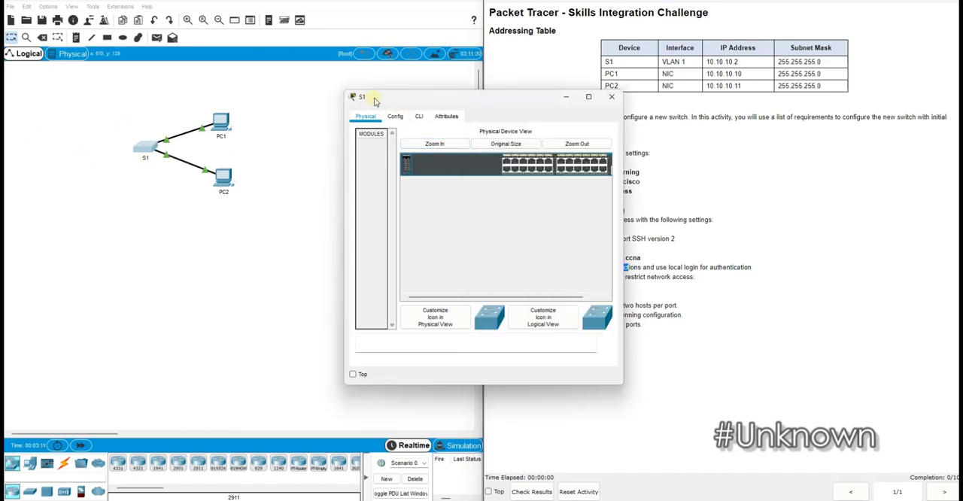
{"action": "left_click_drag", "start_coordinate": [463, 98], "coordinate": [370, 104]}
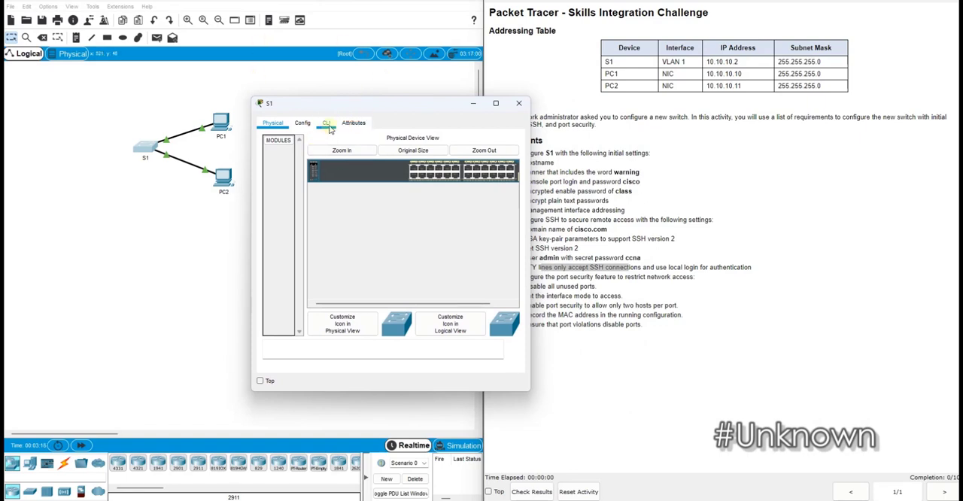
{"action": "left_click", "coordinate": [328, 123]}
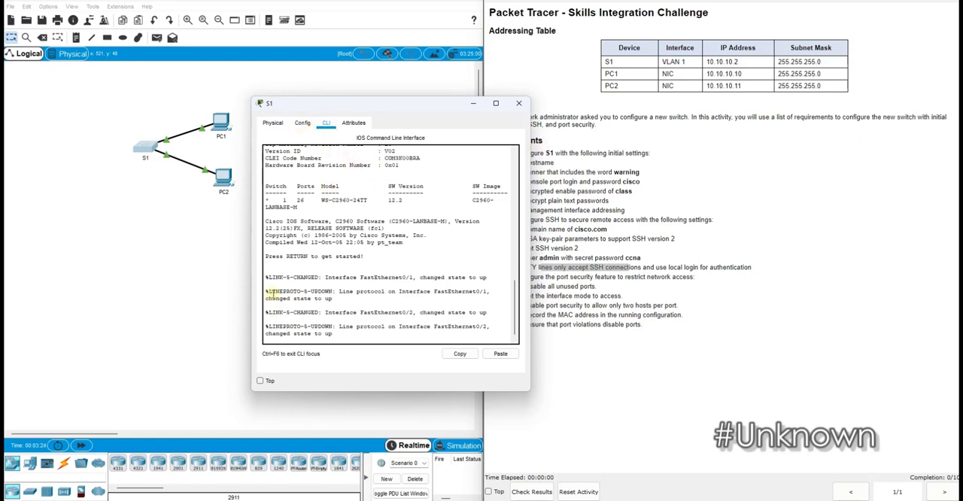
{"action": "key", "text": "Return"}
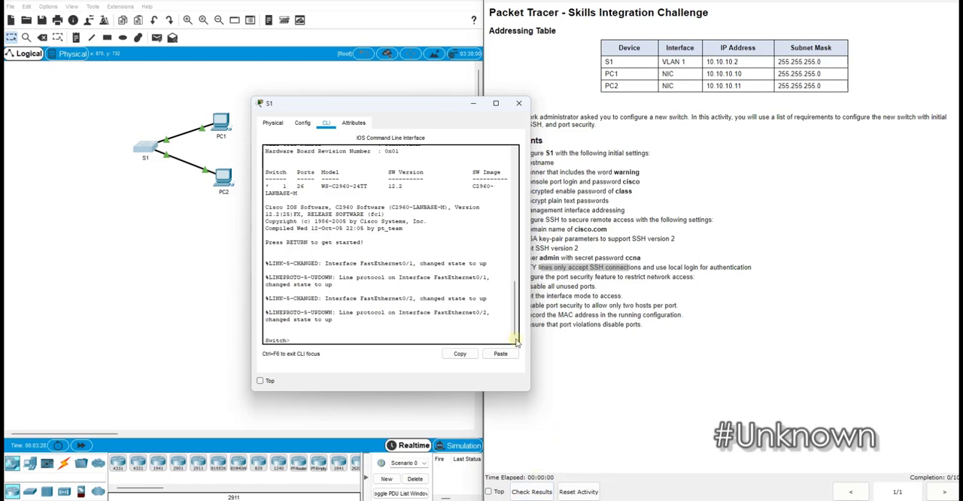
{"action": "type", "text": "ena"}
{"action": "key", "text": "Return"}
{"action": "type", "text": "conf t"}
{"action": "key", "text": "Return"}
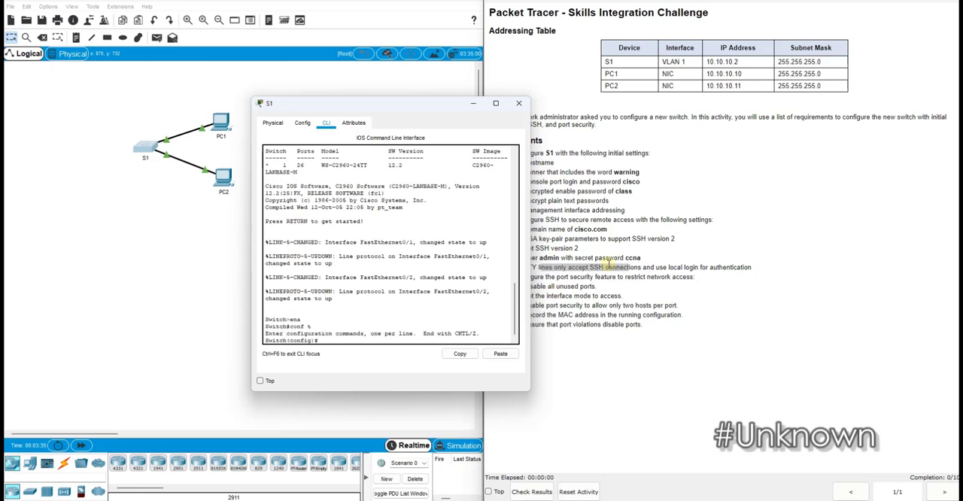
Set the switch's hostname to S1
{"action": "type", "text": "host"}
{"action": "key", "text": "Tab"}
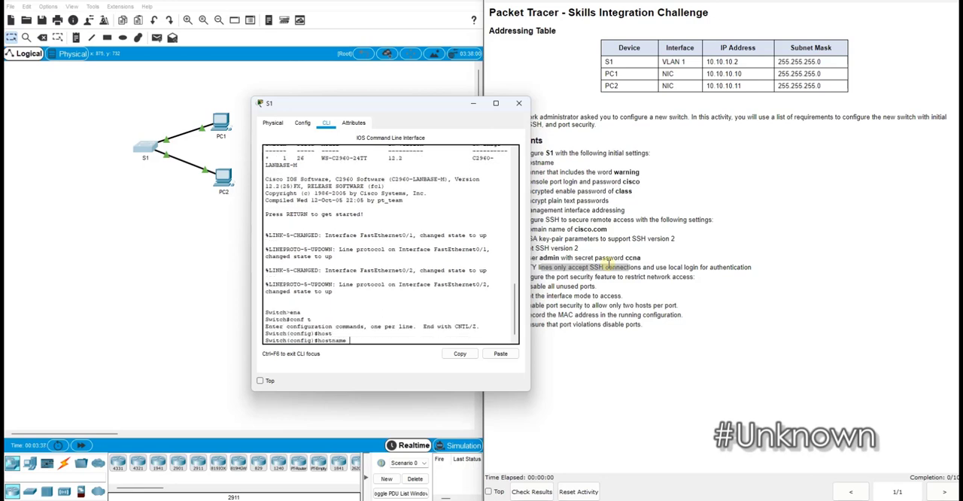
{"action": "type", "text": "S1"}
{"action": "key", "text": "Return"}
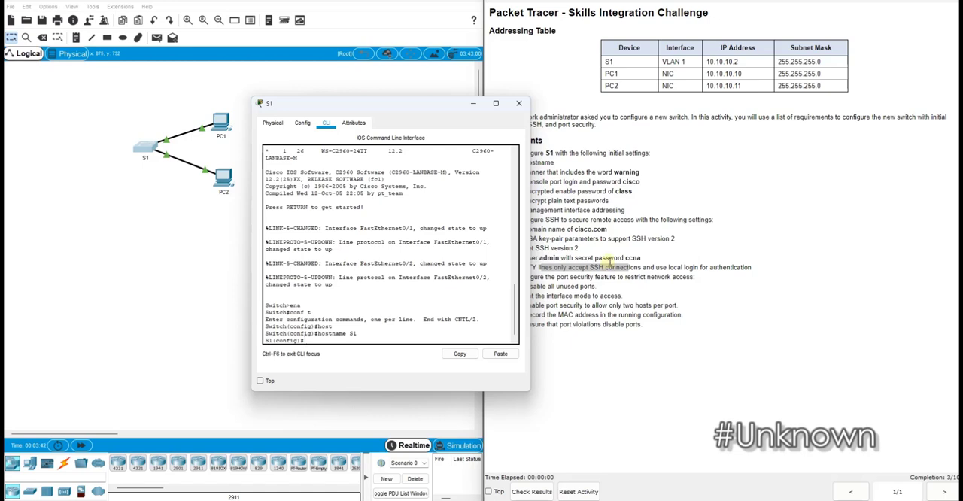
Configure the message-of-the-day banner with the text "Warning! For admin access only..", delimited by #
{"action": "type", "text": "ba"}
{"action": "key", "text": "Tab"}
{"action": "type", "text": "mo"}
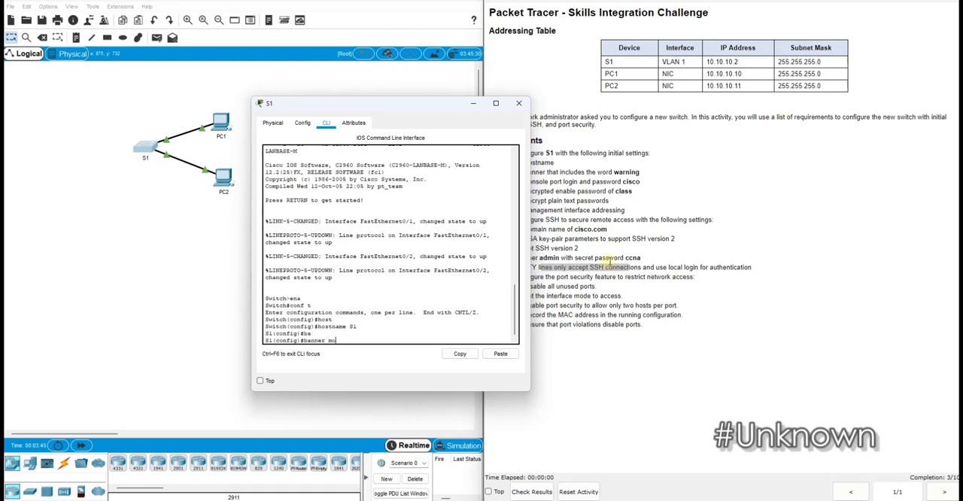
{"action": "key", "text": "Tab"}
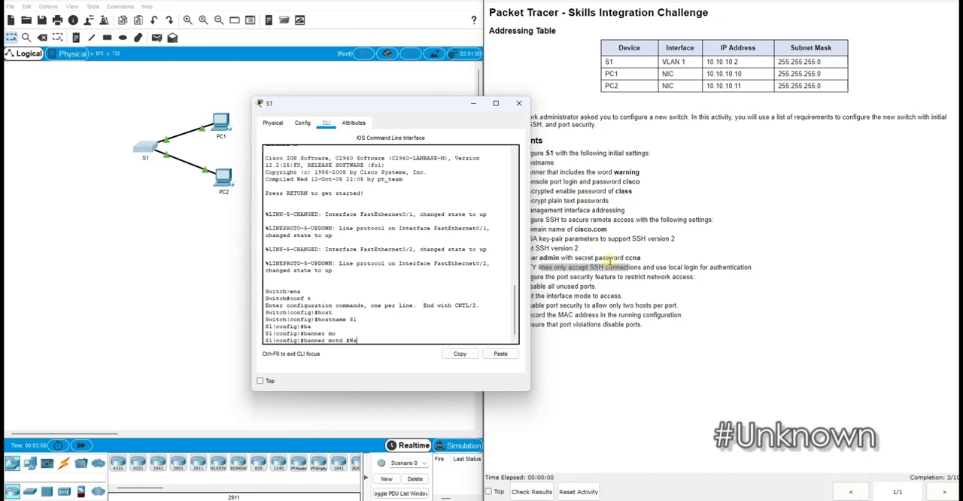
{"action": "type", "text": "#Warning! For admin access only..#"}
{"action": "key", "text": "Return"}
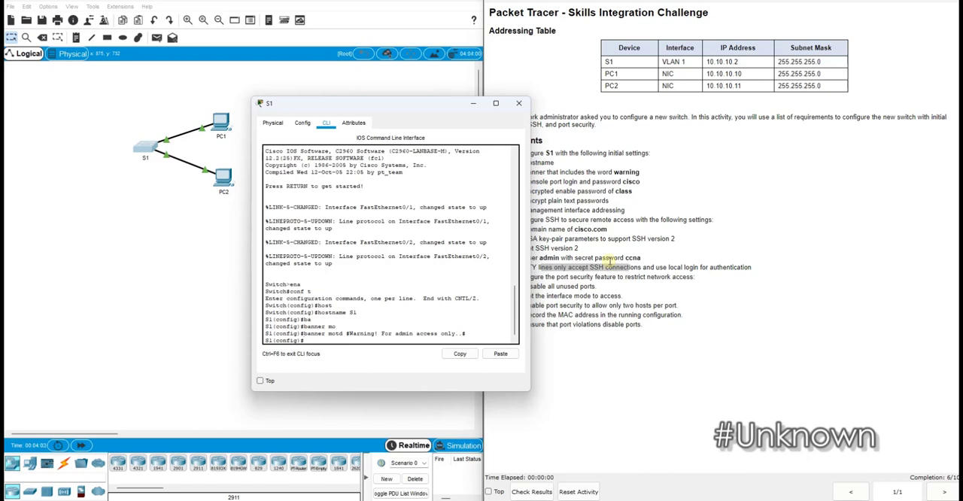
Enter configuration of console line 0 and set the required console password
{"action": "type", "text": "line"}
{"action": "key", "text": "Tab"}
{"action": "type", "text": "c"}
{"action": "key", "text": "Tab"}
{"action": "type", "text": "0"}
{"action": "key", "text": "Return"}
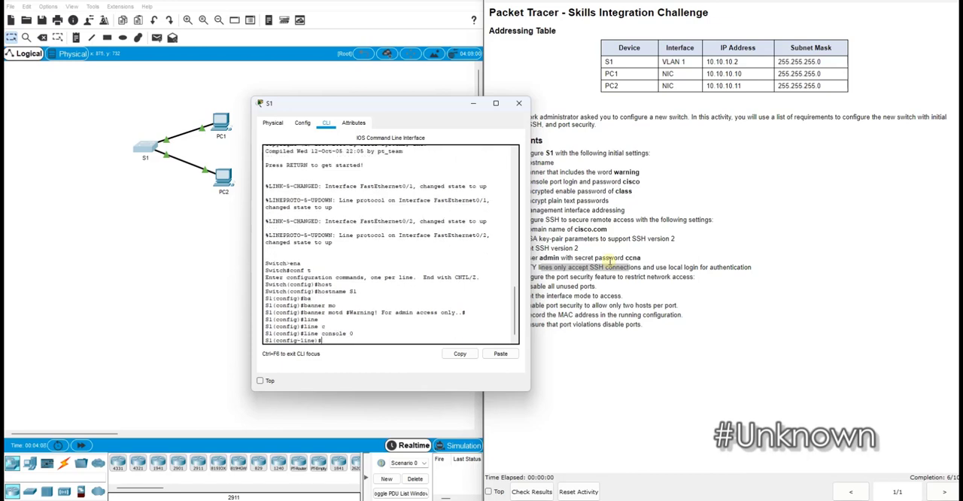
{"action": "type", "text": "pas"}
{"action": "key", "text": "Tab"}
{"action": "type", "text": "cisco"}
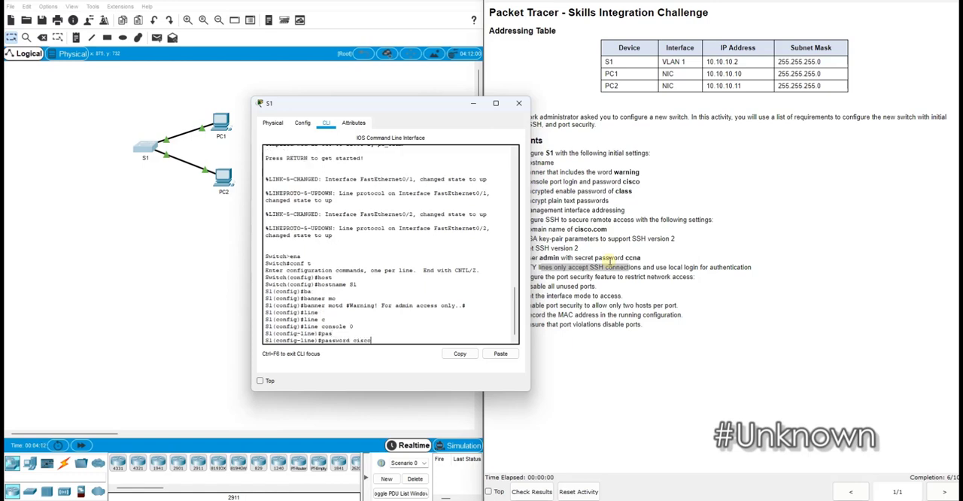
{"action": "key", "text": "Return"}
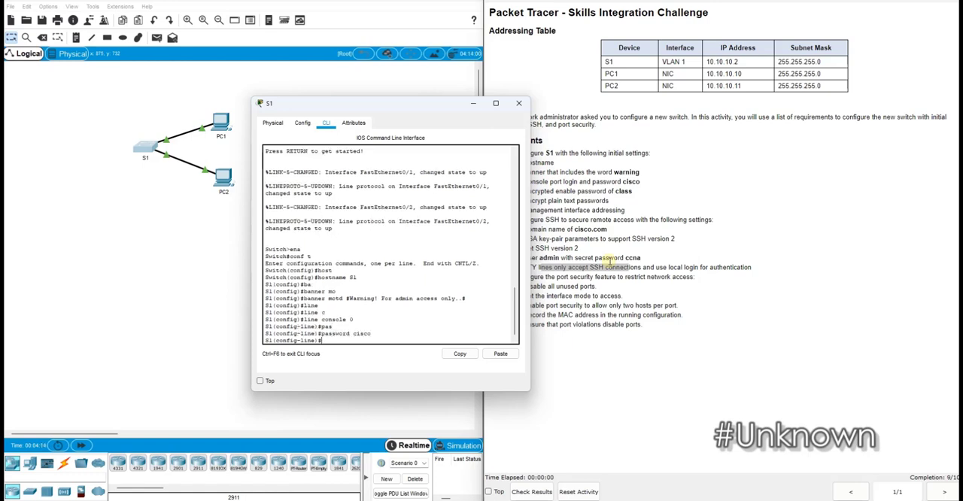
Require login on the console line and return to global configuration mode
{"action": "type", "text": "login"}
{"action": "key", "text": "Return"}
{"action": "type", "text": "exit"}
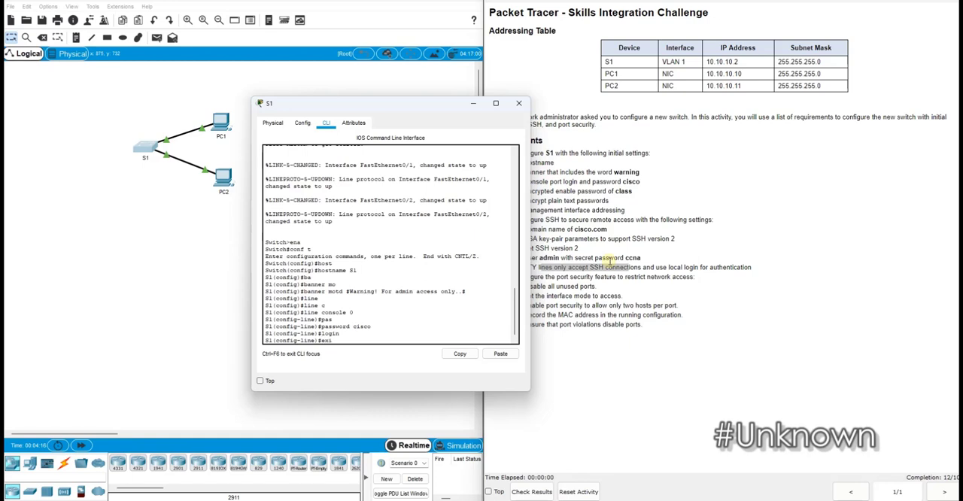
{"action": "key", "text": "Return"}
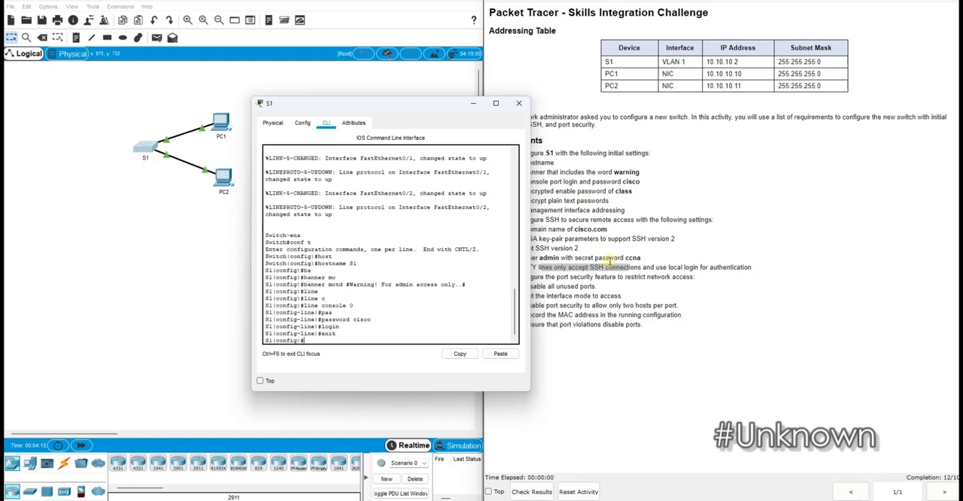
Set the encrypted enable secret password required for privileged access
{"action": "type", "text": "ena"}
{"action": "key", "text": "Tab"}
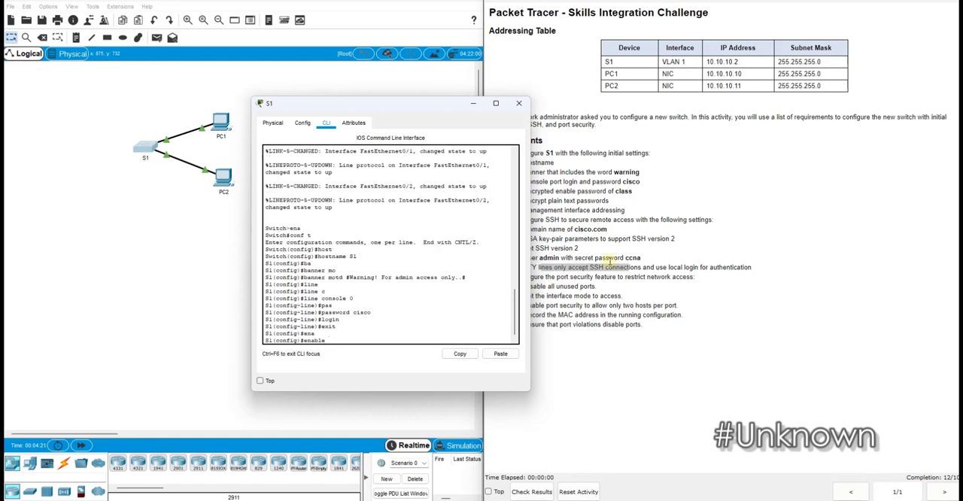
{"action": "type", "text": "se"}
{"action": "key", "text": "Tab"}
{"action": "type", "text": "class"}
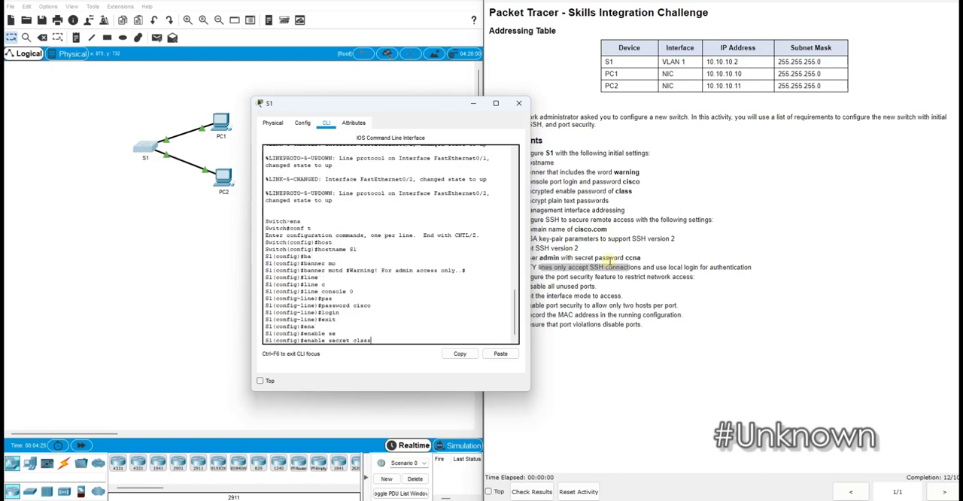
{"action": "key", "text": "Return"}
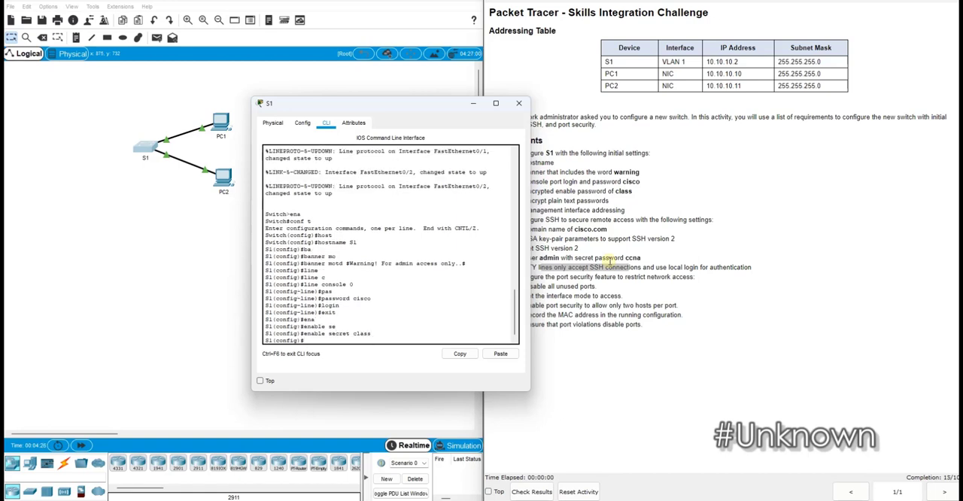
Turn on the password-encryption service to encrypt plain text passwords
{"action": "type", "text": "se"}
{"action": "key", "text": "Tab"}
{"action": "type", "text": "pa"}
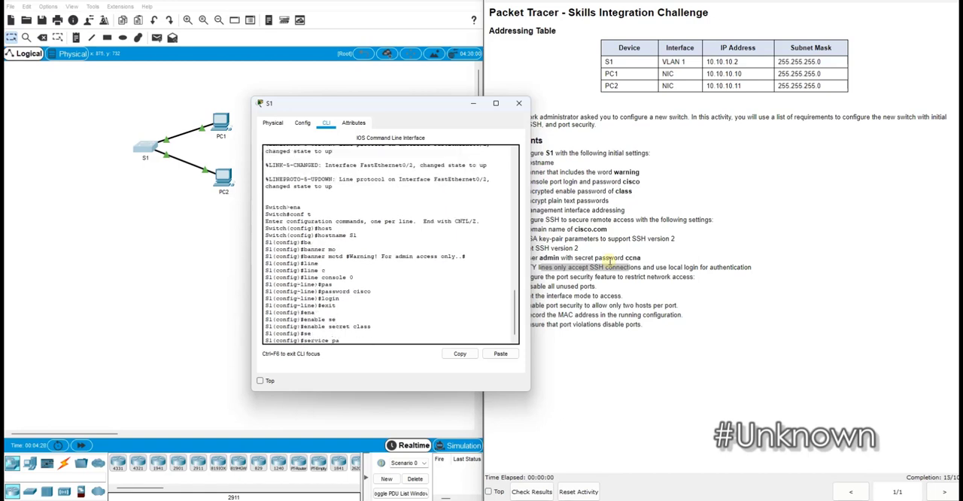
{"action": "type", "text": "s"}
{"action": "key", "text": "Tab"}
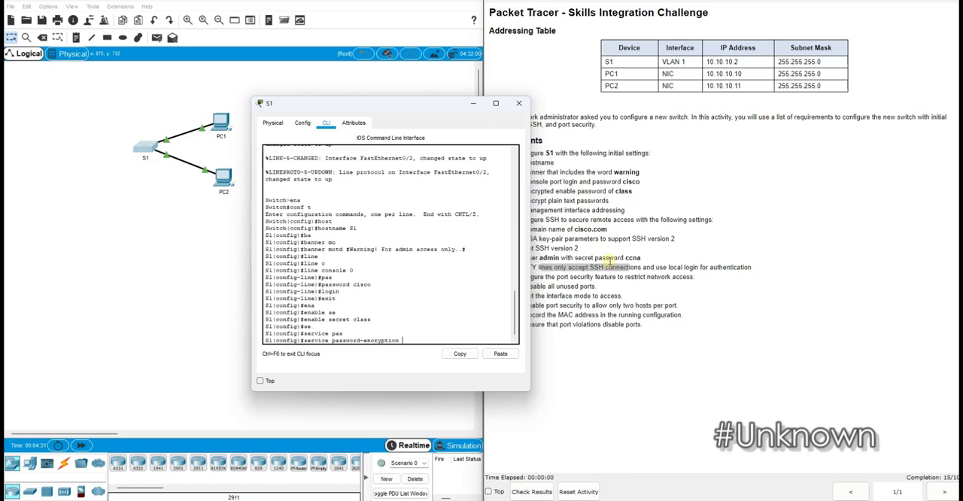
{"action": "key", "text": "Return"}
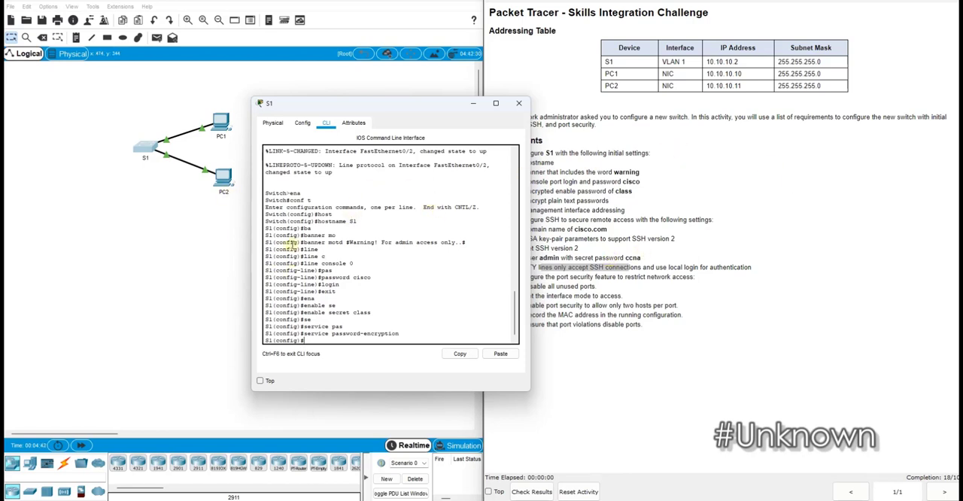
Examine S1's physical ports and the port labels of its links to PC1 and PC2
{"action": "left_click", "coordinate": [365, 220]}
{"action": "left_click", "coordinate": [282, 128]}
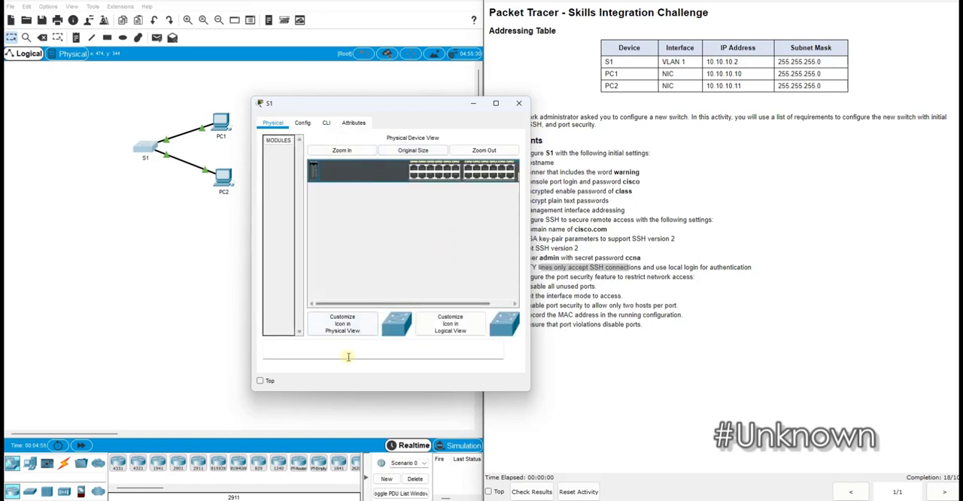
{"action": "left_click_drag", "start_coordinate": [369, 303], "coordinate": [391, 304]}
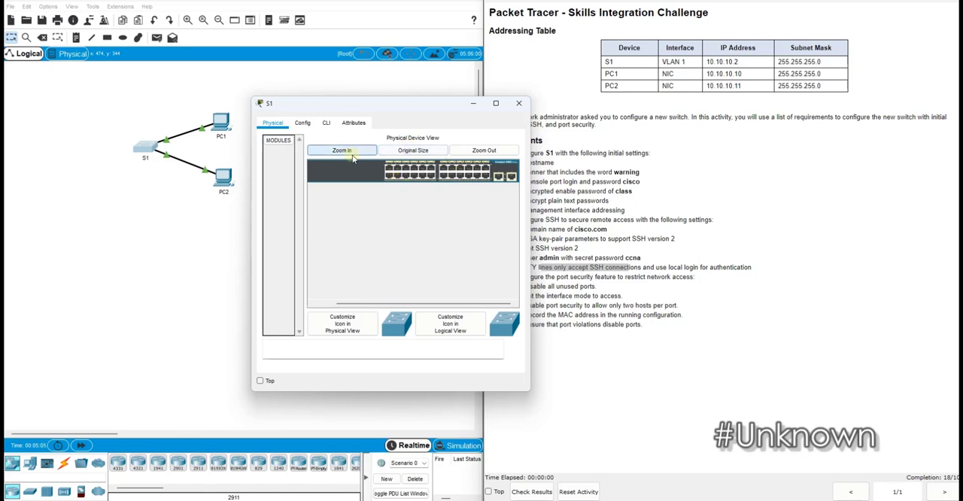
{"action": "left_click", "coordinate": [167, 146]}
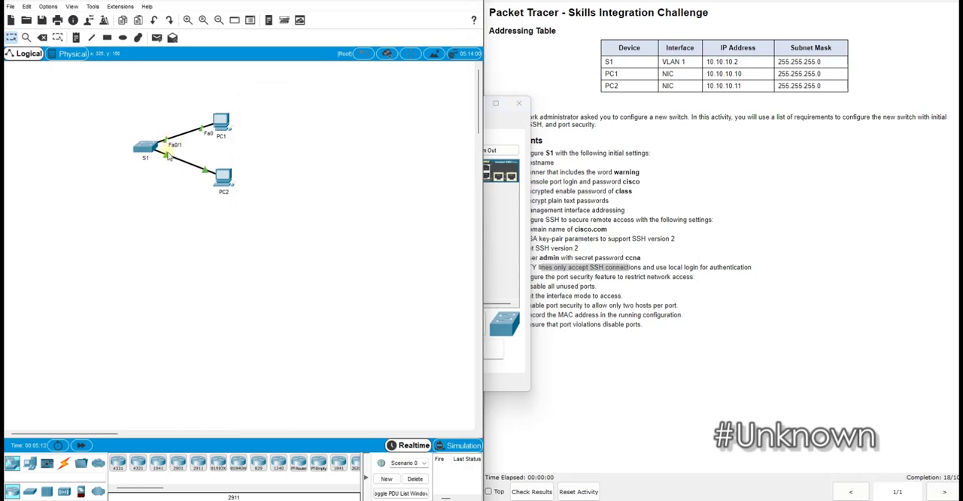
Check the activity results and examine the assessment items for S1's port status and port security
{"action": "left_click", "coordinate": [507, 228]}
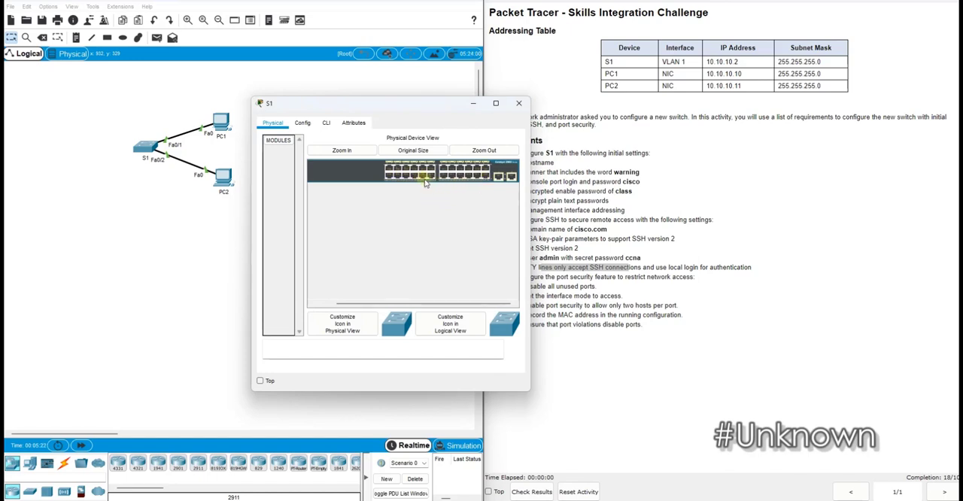
{"action": "left_click_drag", "start_coordinate": [541, 287], "coordinate": [568, 288]}
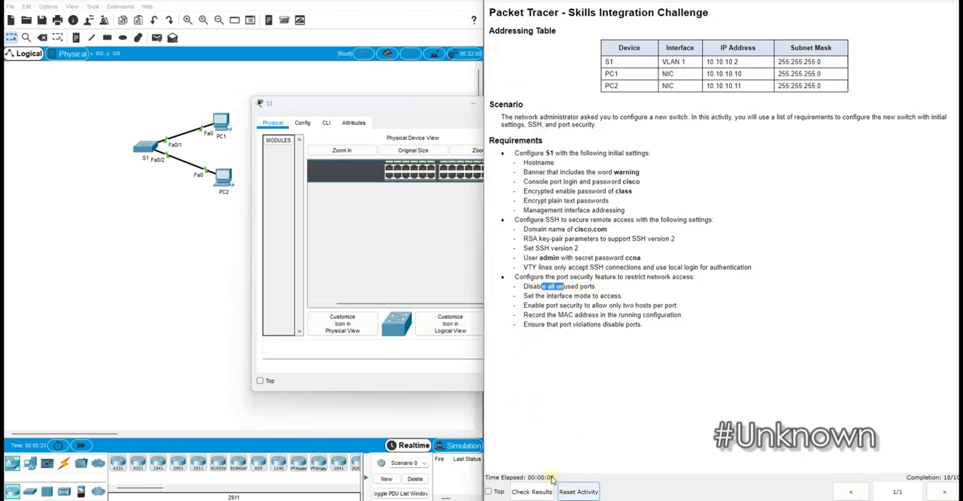
{"action": "left_click", "coordinate": [532, 492]}
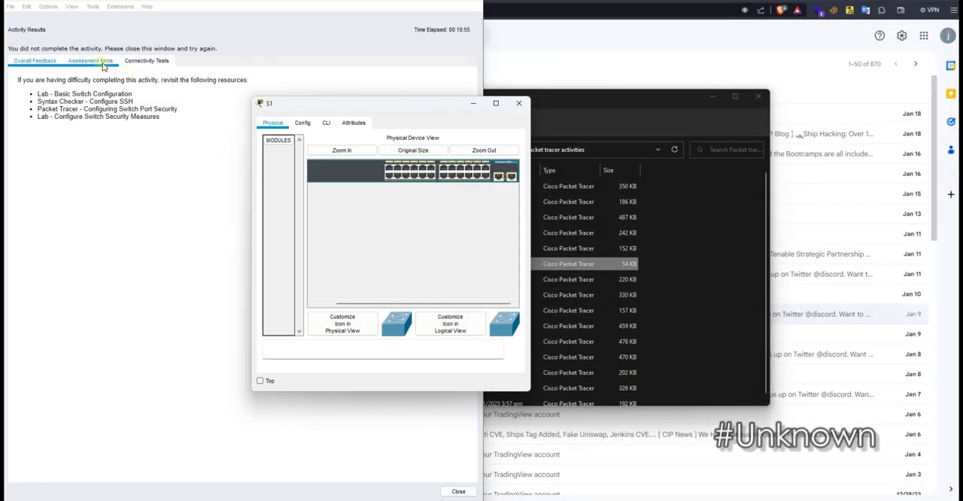
{"action": "left_click", "coordinate": [91, 61]}
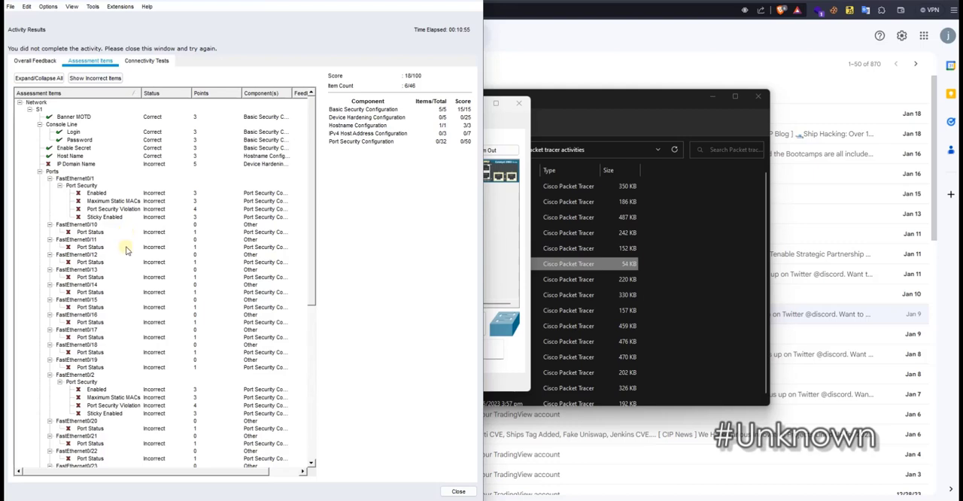
{"action": "scroll", "coordinate": [127, 250], "scroll_direction": "down", "scroll_amount": 3}
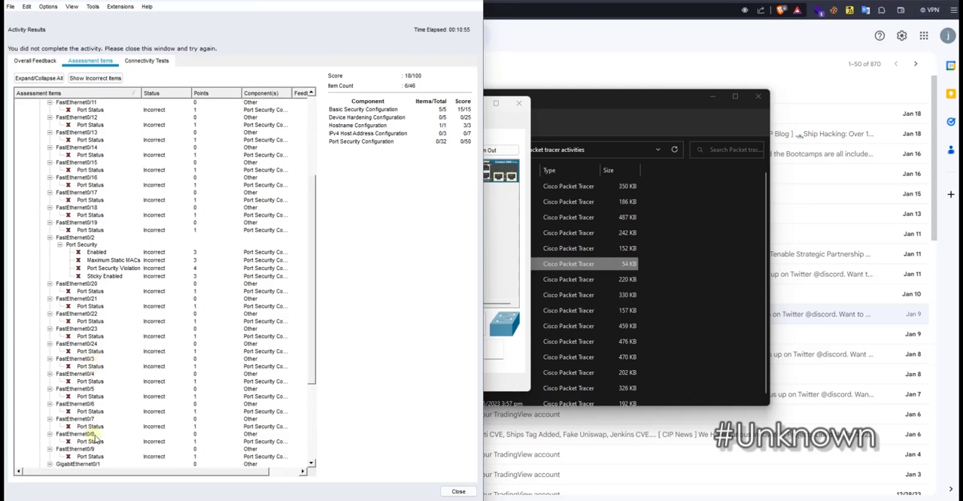
{"action": "scroll", "coordinate": [104, 171], "scroll_direction": "up", "scroll_amount": 4}
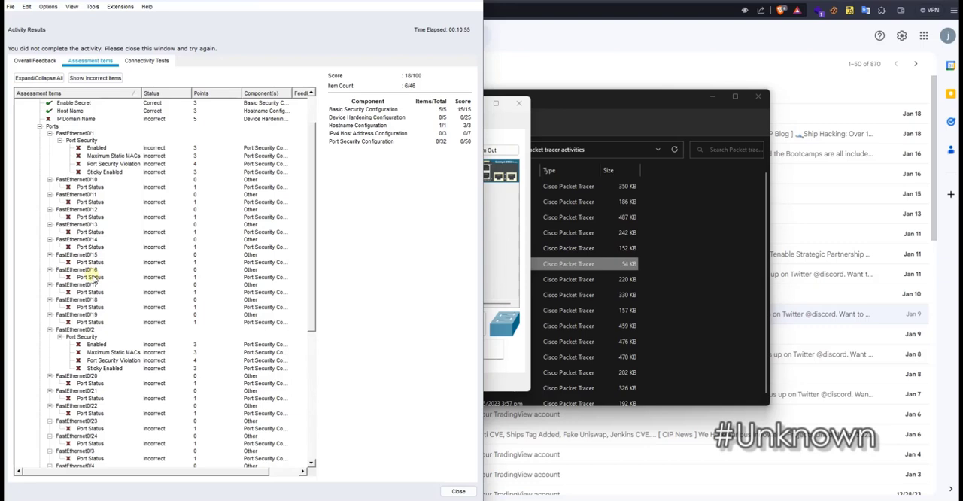
{"action": "scroll", "coordinate": [94, 323], "scroll_direction": "down", "scroll_amount": 1}
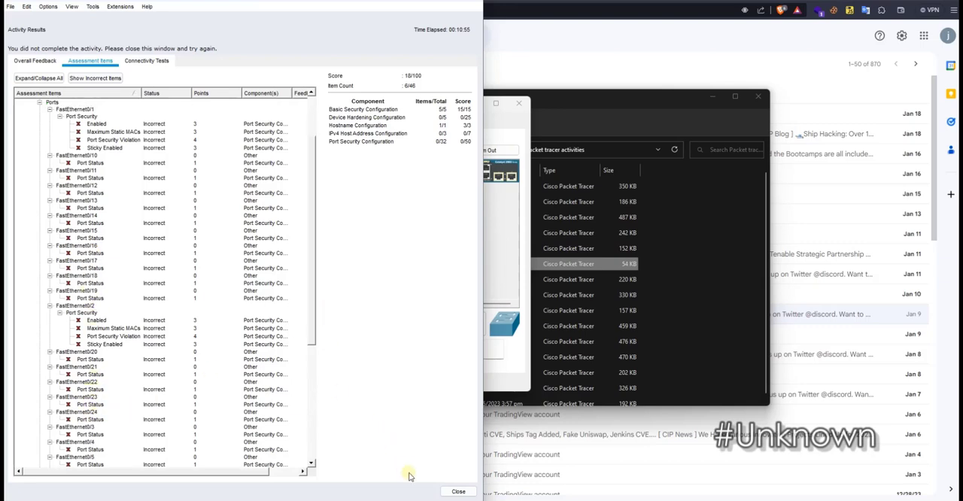
{"action": "left_click", "coordinate": [460, 493]}
Restore the activity instructions beside the topology and return to S1's command line interface
{"action": "left_click", "coordinate": [502, 120]}
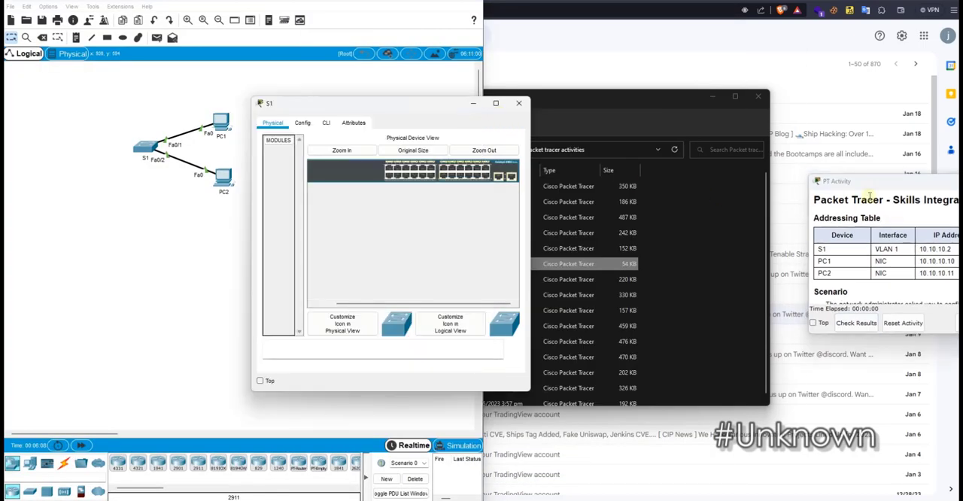
{"action": "left_click_drag", "start_coordinate": [851, 181], "coordinate": [960, 326]}
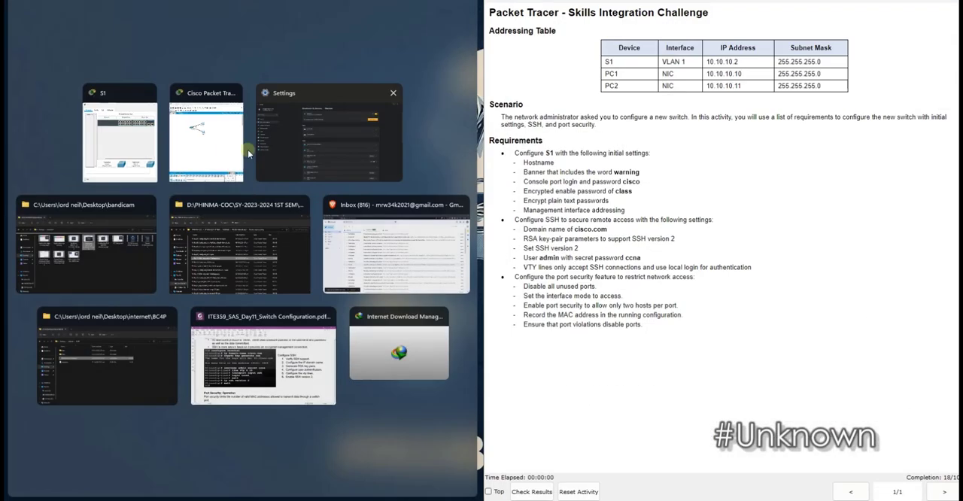
{"action": "left_click", "coordinate": [200, 145]}
{"action": "left_click", "coordinate": [145, 149]}
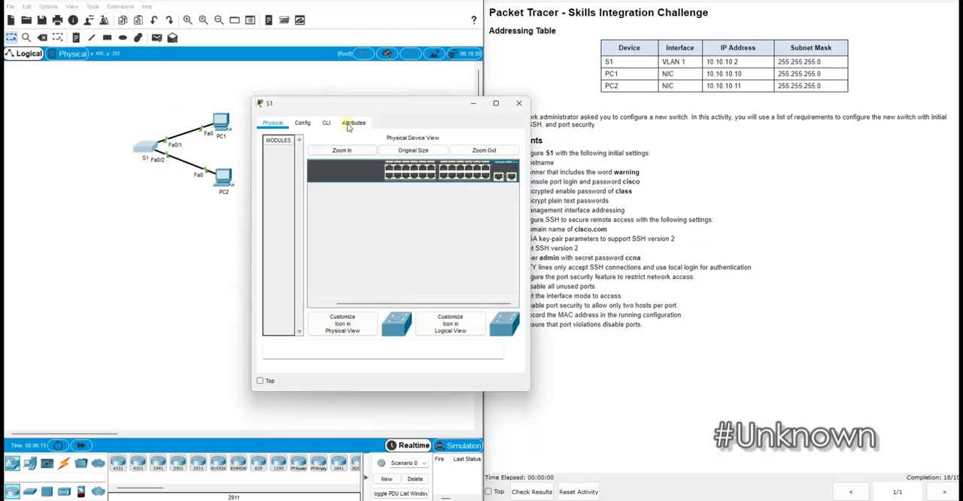
{"action": "left_click", "coordinate": [327, 124]}
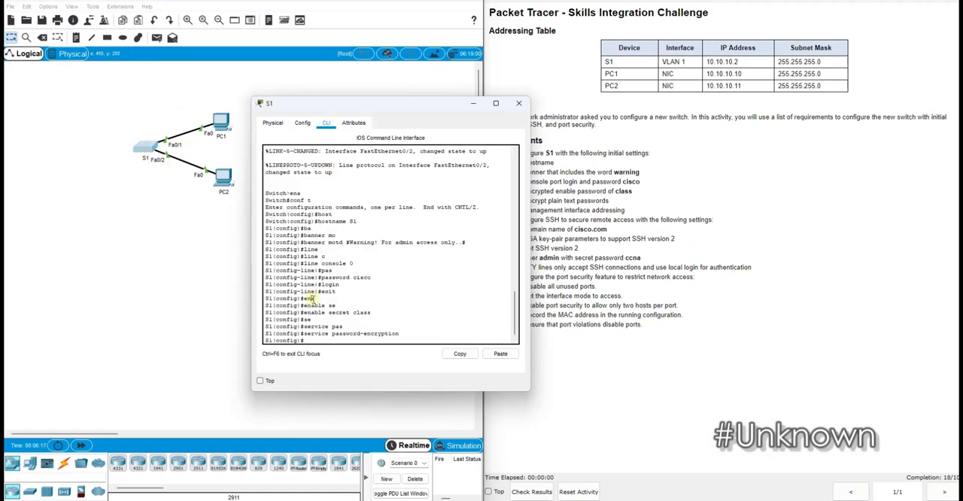
Shut down the unused FastEthernet ports on S1 as the interface range f0/3 - f0/24
{"action": "type", "text": "int ran"}
{"action": "key", "text": "Tab"}
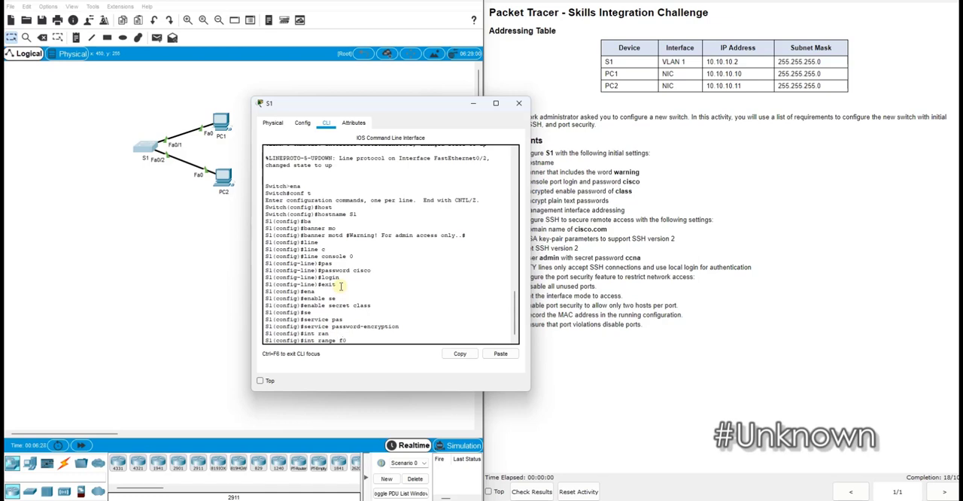
{"action": "type", "text": "f0/3 - f0/24"}
{"action": "key", "text": "Return"}
{"action": "type", "text": "shut"}
{"action": "key", "text": "Return"}
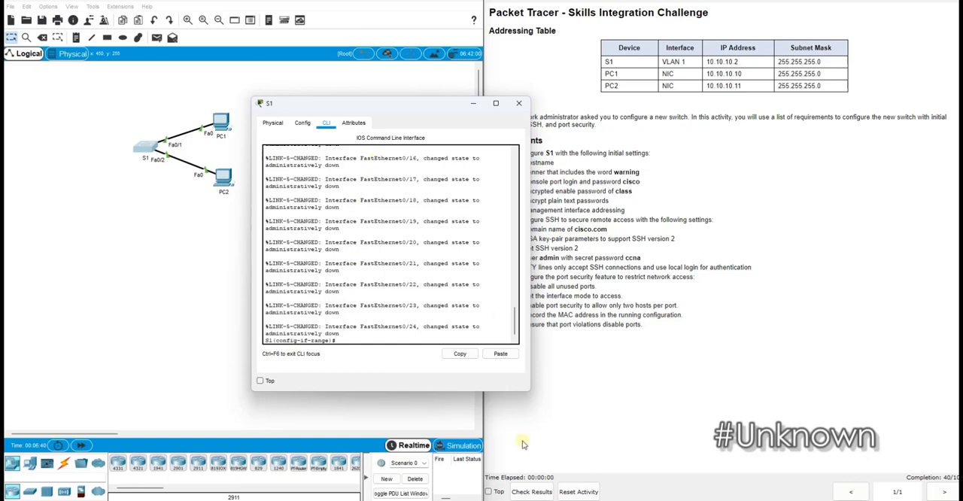
Check the activity results again and review the assessment items for the remaining ports, VLAN 1, SSH and VTY lines
{"action": "left_click", "coordinate": [531, 492]}
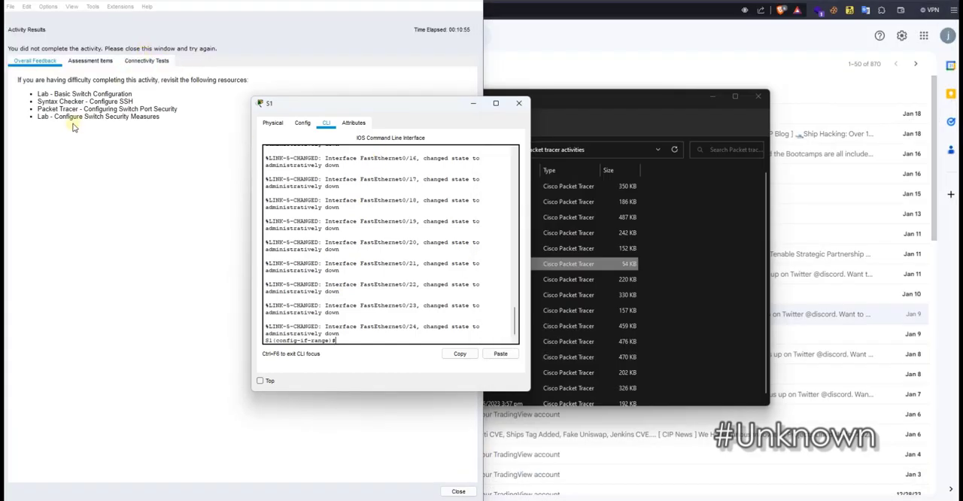
{"action": "left_click", "coordinate": [105, 67]}
{"action": "scroll", "coordinate": [105, 335], "scroll_direction": "down", "scroll_amount": 5}
{"action": "scroll", "coordinate": [104, 336], "scroll_direction": "down", "scroll_amount": 3}
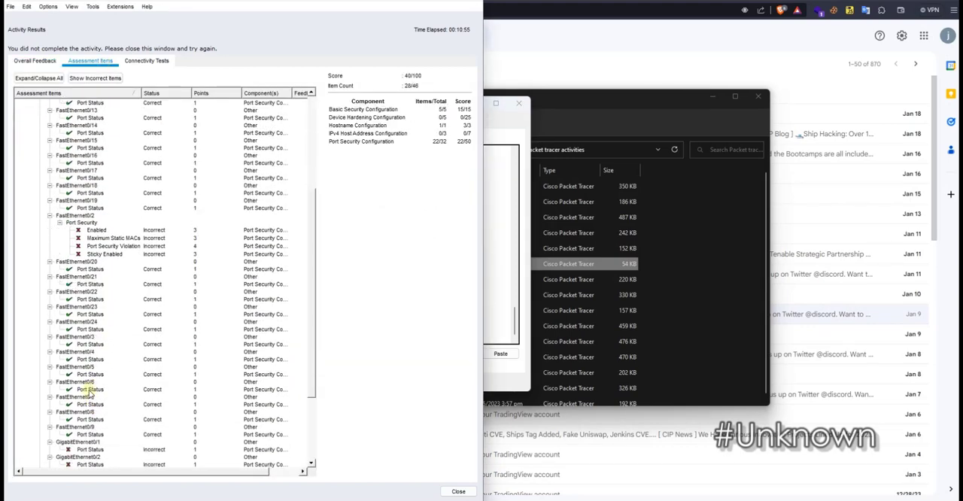
{"action": "scroll", "coordinate": [103, 251], "scroll_direction": "up", "scroll_amount": 8}
{"action": "scroll", "coordinate": [102, 252], "scroll_direction": "down", "scroll_amount": 9}
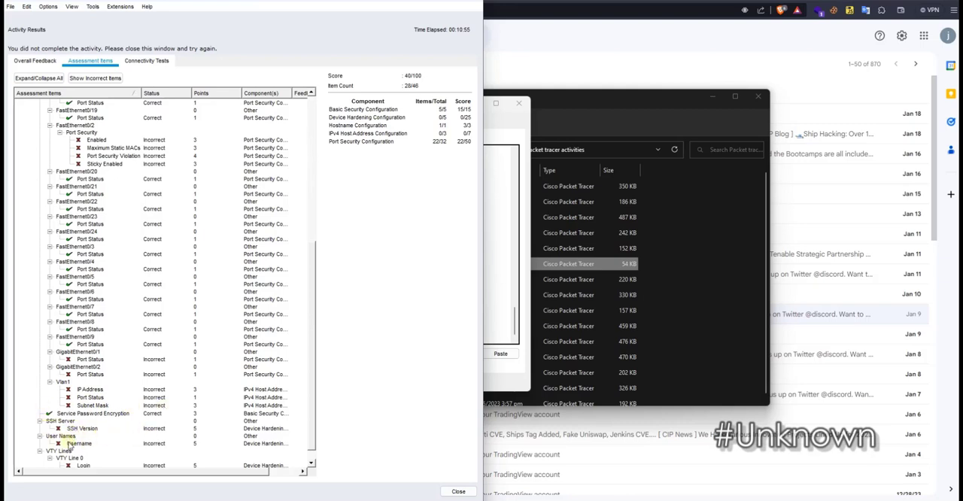
{"action": "scroll", "coordinate": [83, 456], "scroll_direction": "down", "scroll_amount": 1}
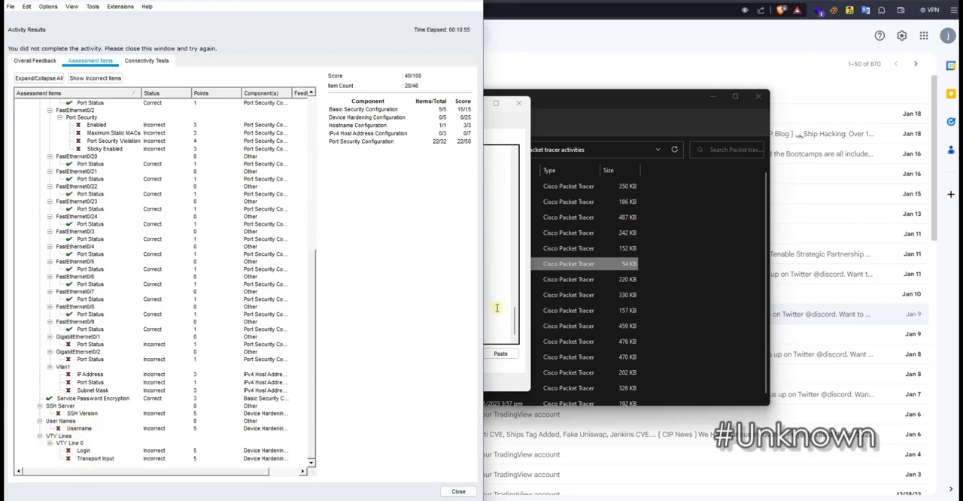
{"action": "left_click", "coordinate": [459, 493]}
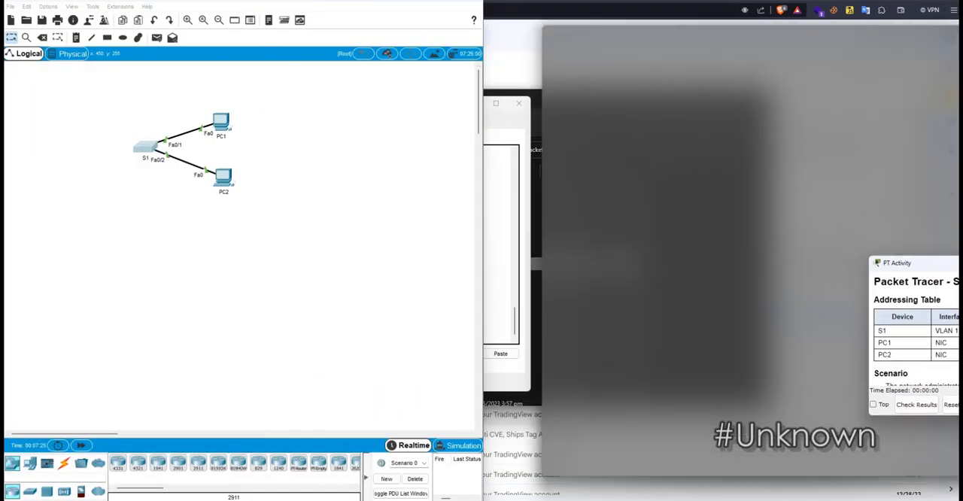
Return to S1's command line and enter configuration for the interface range G0/1 - G0/2
{"action": "left_click_drag", "start_coordinate": [958, 263], "coordinate": [959, 264]}
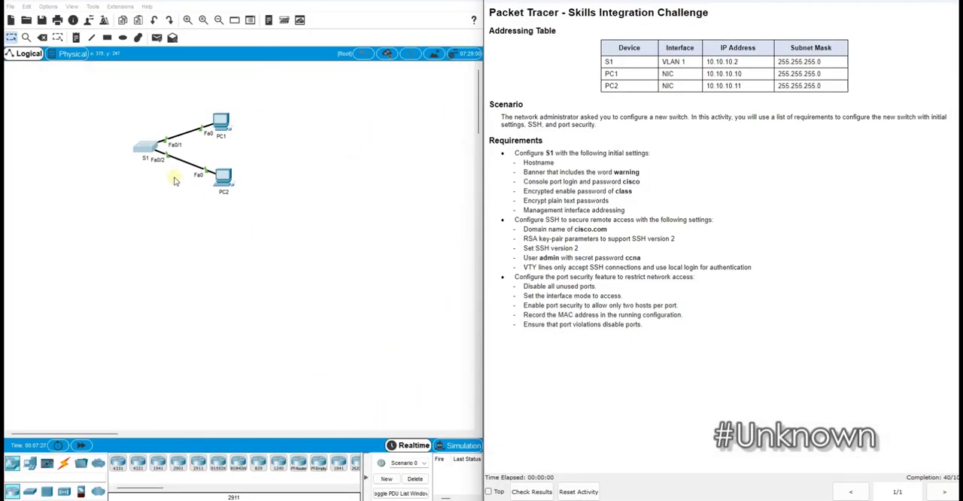
{"action": "left_click", "coordinate": [144, 149]}
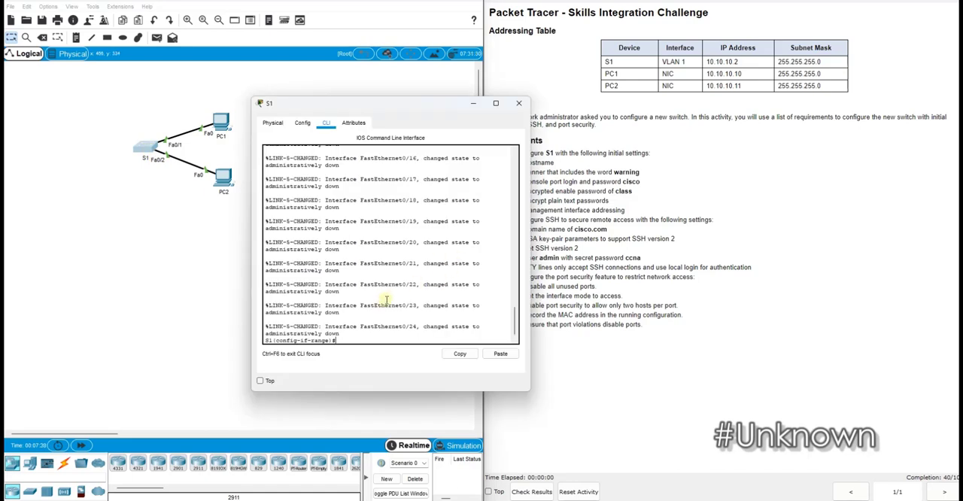
{"action": "key", "text": "Up"}
{"action": "key", "text": "Up"}
{"action": "key", "text": "BackSpace"}
{"action": "type", "text": "G"}
{"action": "key", "text": "Right"}
{"action": "key", "text": "Right"}
{"action": "key", "text": "Right"}
{"action": "key", "text": "BackSpace"}
{"action": "type", "text": "1"}
{"action": "key", "text": "Right"}
{"action": "key", "text": "Right"}
{"action": "key", "text": "Right"}
{"action": "key", "text": "Right"}
{"action": "key", "text": "BackSpace"}
{"action": "type", "text": "G"}
{"action": "key", "text": "BackSpace"}
{"action": "key", "text": "Return"}
Shut down the two selected Gigabit Ethernet ports
{"action": "key", "text": "Up"}
{"action": "key", "text": "Up"}
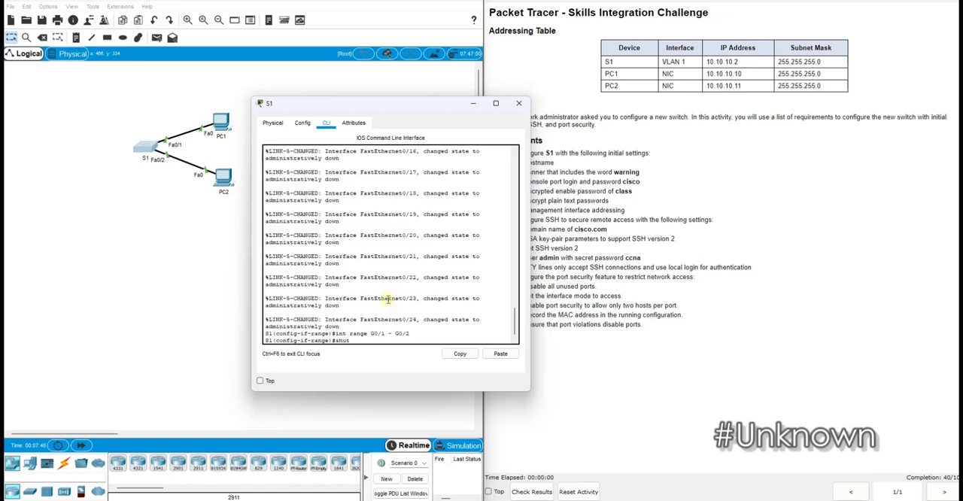
{"action": "key", "text": "Down"}
{"action": "key", "text": "Up"}
{"action": "key", "text": "Up"}
{"action": "key", "text": "Up"}
{"action": "key", "text": "Up"}
{"action": "key", "text": "Up"}
{"action": "key", "text": "Up"}
{"action": "key", "text": "Up"}
{"action": "key", "text": "Down"}
{"action": "key", "text": "Down"}
{"action": "key", "text": "Down"}
{"action": "key", "text": "Down"}
{"action": "key", "text": "Down"}
{"action": "key", "text": "Down"}
{"action": "key", "text": "Return"}
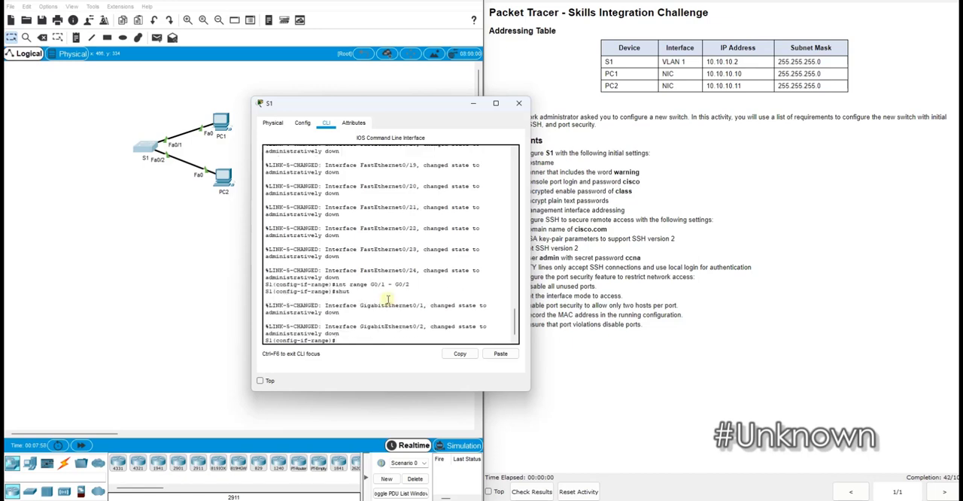
Assign the IP address 10.10.10.2 with subnet mask 255.255.255.0 to S1's VLAN 1 interface
{"action": "type", "text": "int vlan"}
{"action": "key", "text": "Return"}
{"action": "key", "text": "Up"}
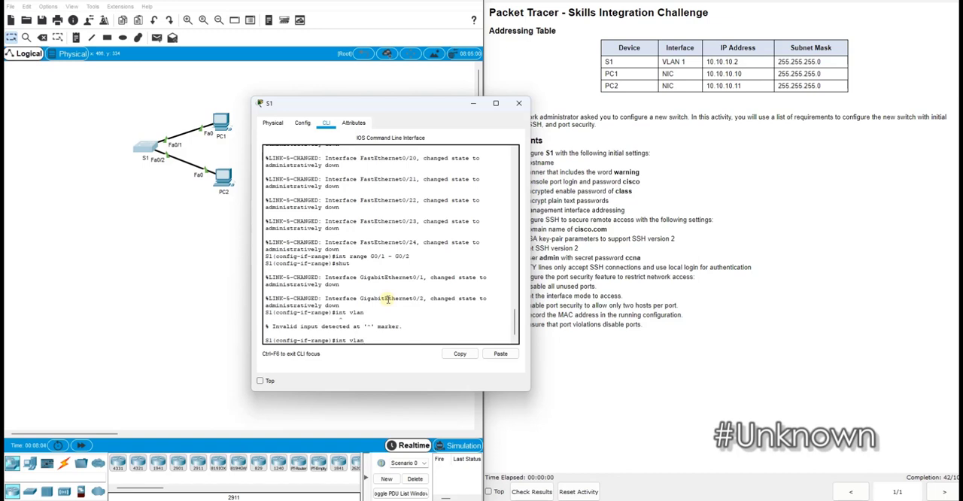
{"action": "type", "text": "1"}
{"action": "key", "text": "Return"}
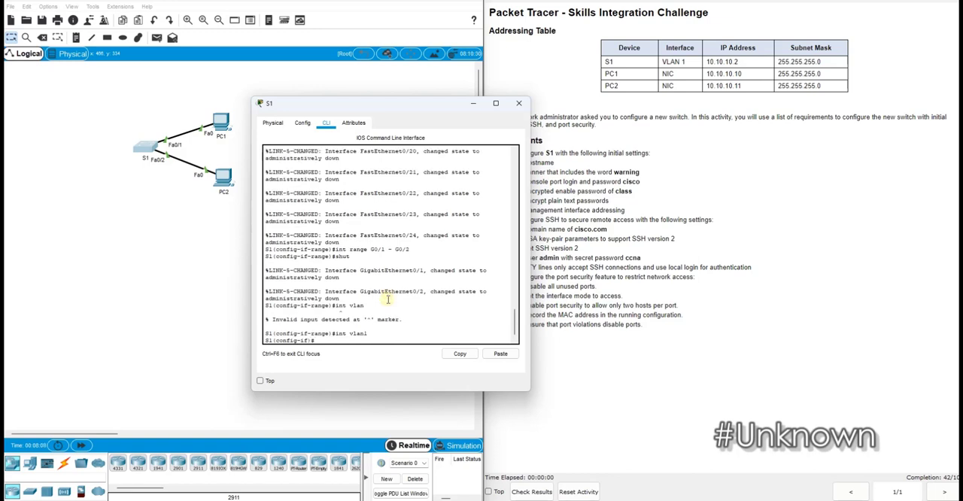
{"action": "type", "text": "ip add 10.10.10.2"}
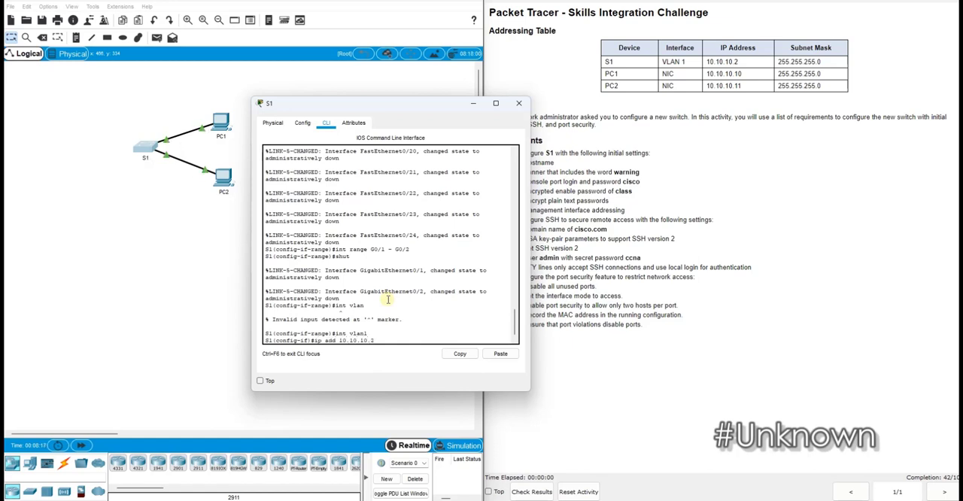
{"action": "type", "text": " 255.255.255.0"}
{"action": "key", "text": "Return"}
Enable the VLAN 1 management interface with no shutdown
{"action": "type", "text": "no"}
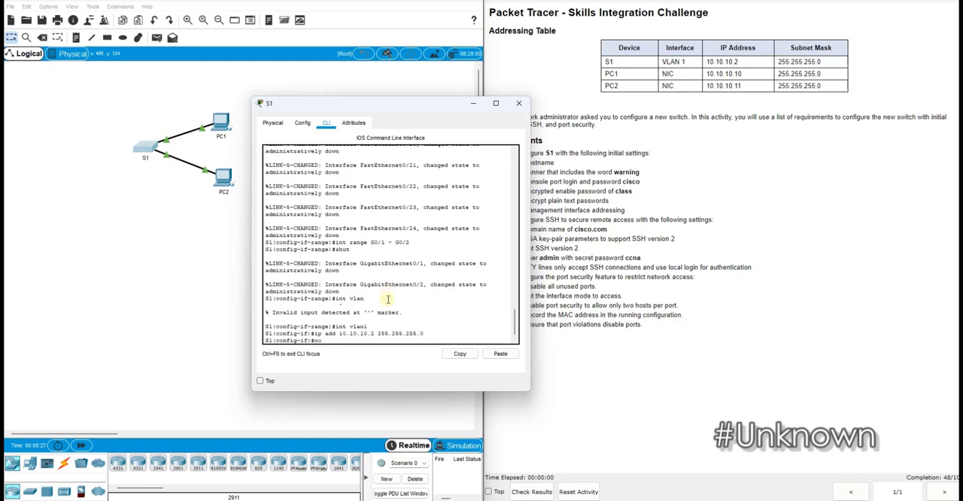
{"action": "type", "text": " shut"}
{"action": "key", "text": "Return"}
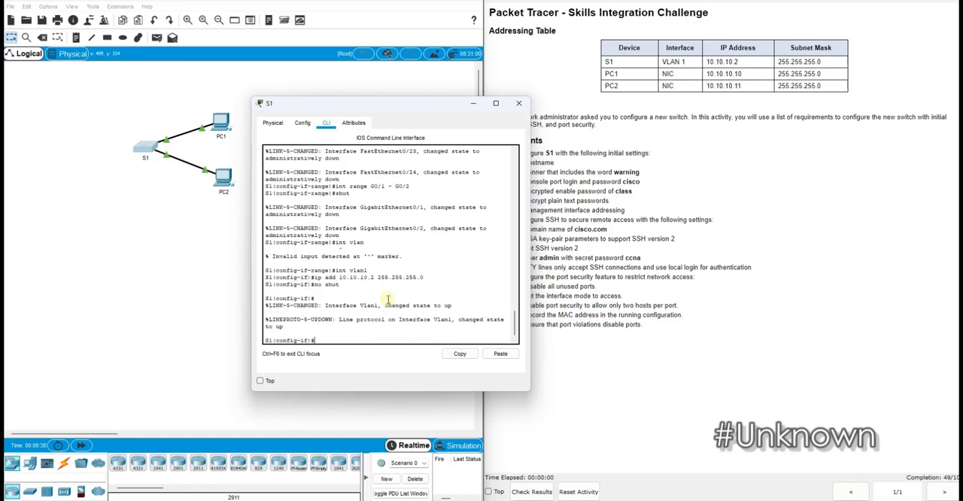
Set S1's IP domain name to cisco.com, checking it against the SSH requirements
{"action": "type", "text": "ip domain-name cisco.com"}
{"action": "double_click", "coordinate": [583, 229]}
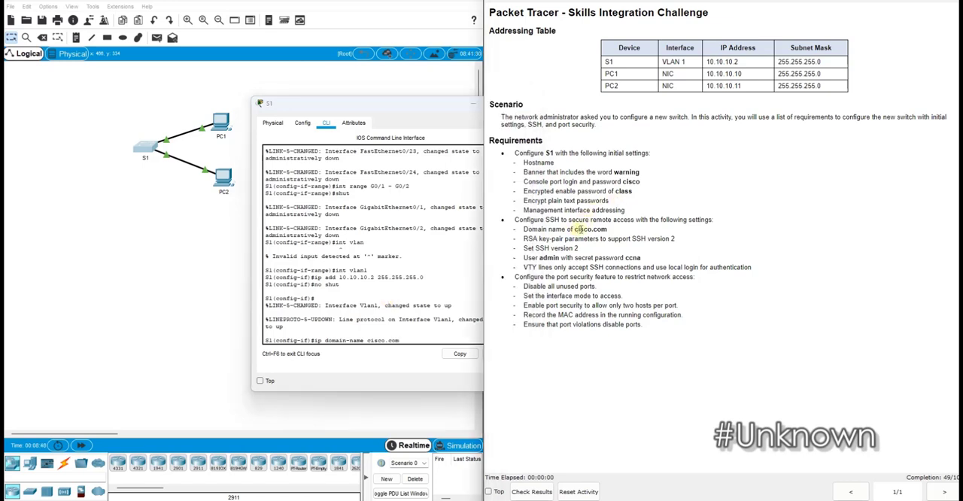
{"action": "left_click", "coordinate": [442, 283]}
{"action": "key", "text": "Return"}
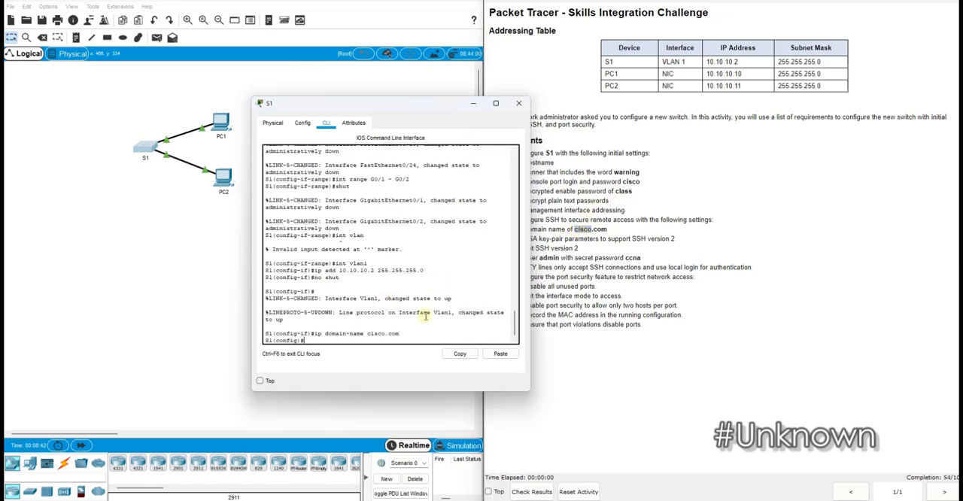
Set the SSH version to 2 on S1
{"action": "type", "text": "ip ss"}
{"action": "key", "text": "Tab"}
{"action": "type", "text": "ver"}
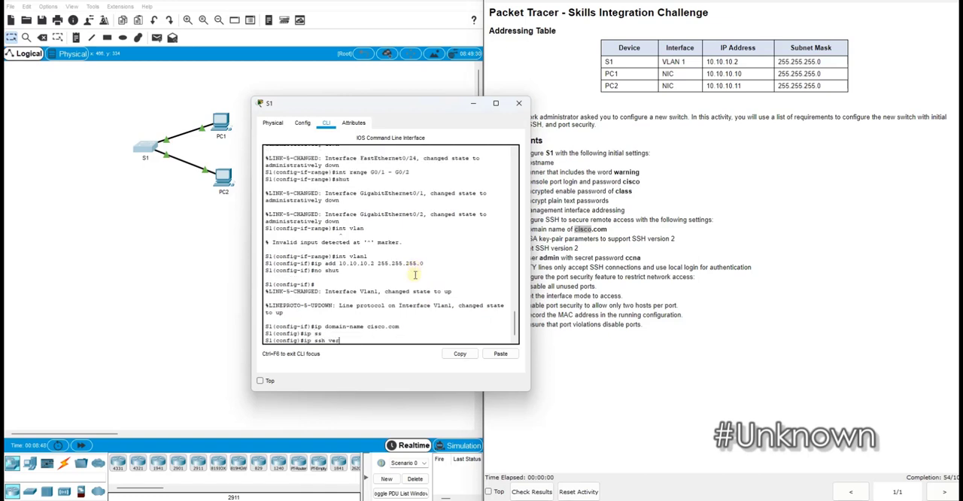
{"action": "key", "text": "Tab"}
{"action": "type", "text": "2"}
{"action": "key", "text": "Return"}
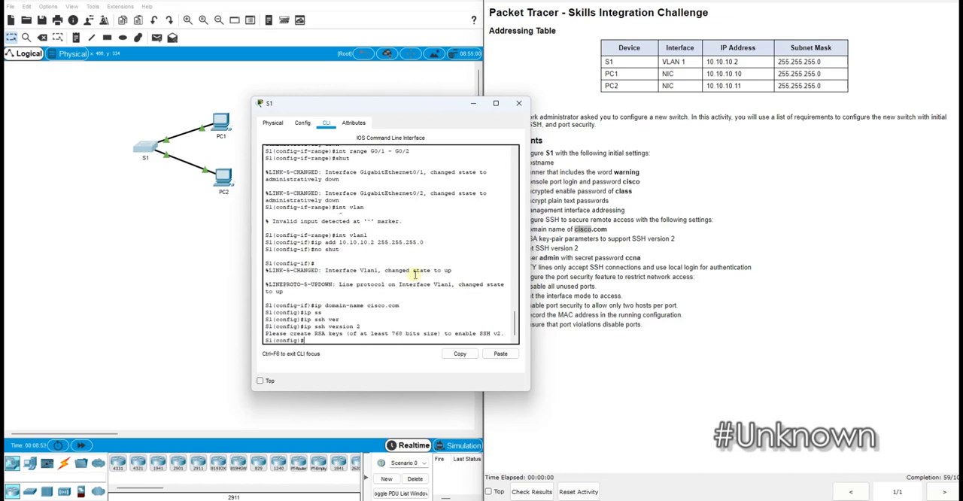
Generate an RSA key pair on S1 with a 1024-bit modulus
{"action": "type", "text": "cro"}
{"action": "key", "text": "Tab"}
{"action": "key", "text": "BackSpace"}
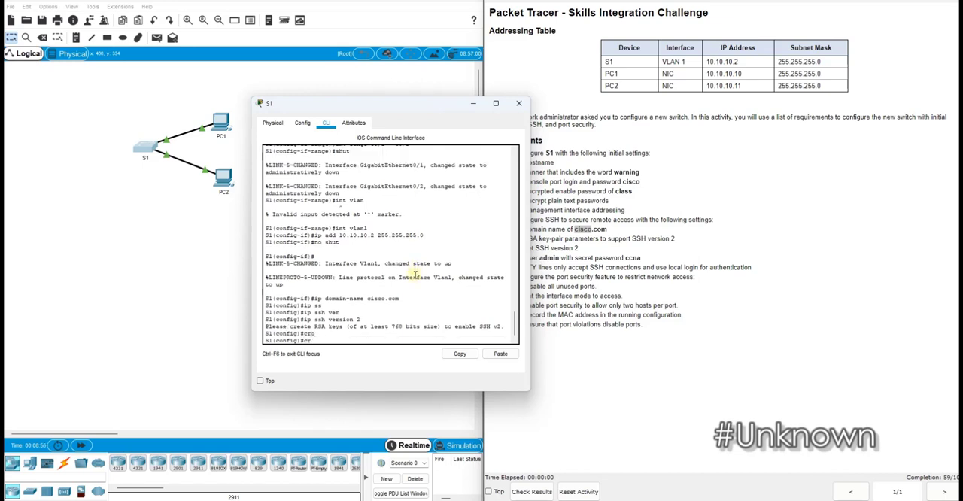
{"action": "type", "text": "y"}
{"action": "key", "text": "Tab"}
{"action": "type", "text": "ke"}
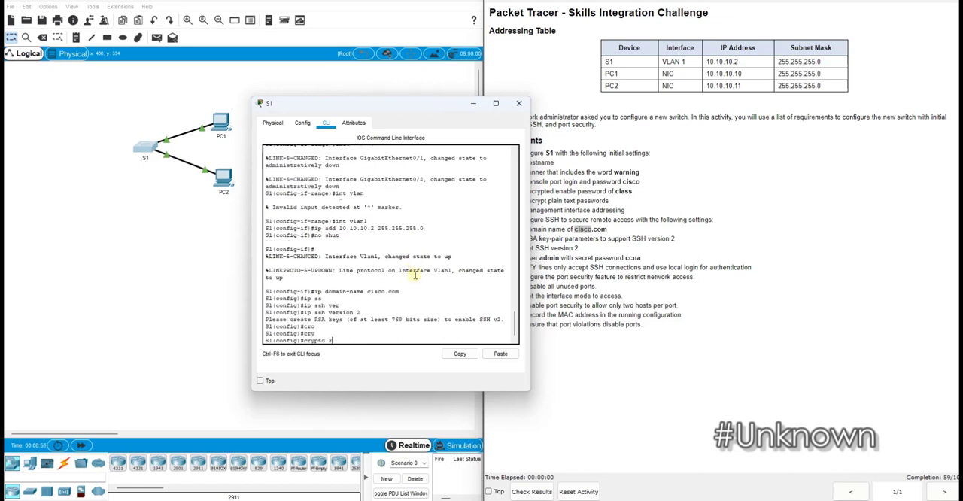
{"action": "key", "text": "Tab"}
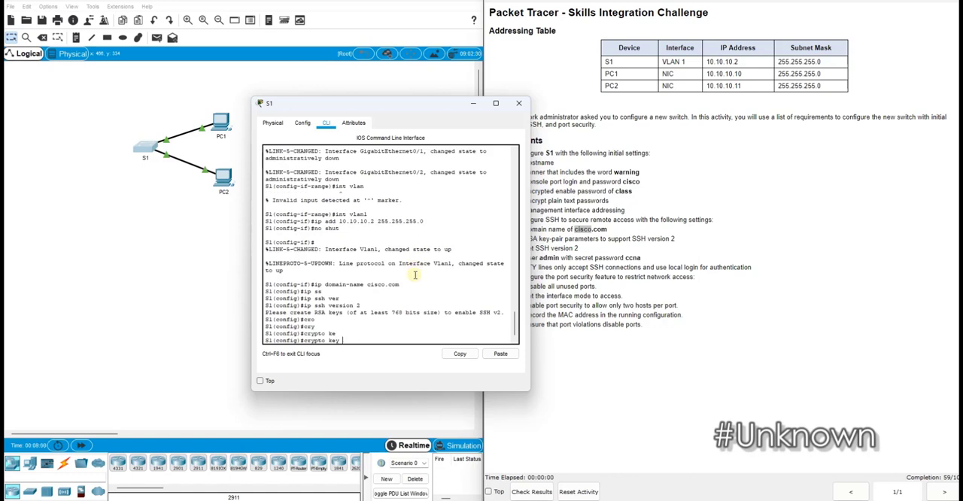
{"action": "type", "text": "ge"}
{"action": "key", "text": "Tab"}
{"action": "type", "text": "rsa"}
{"action": "key", "text": "Return"}
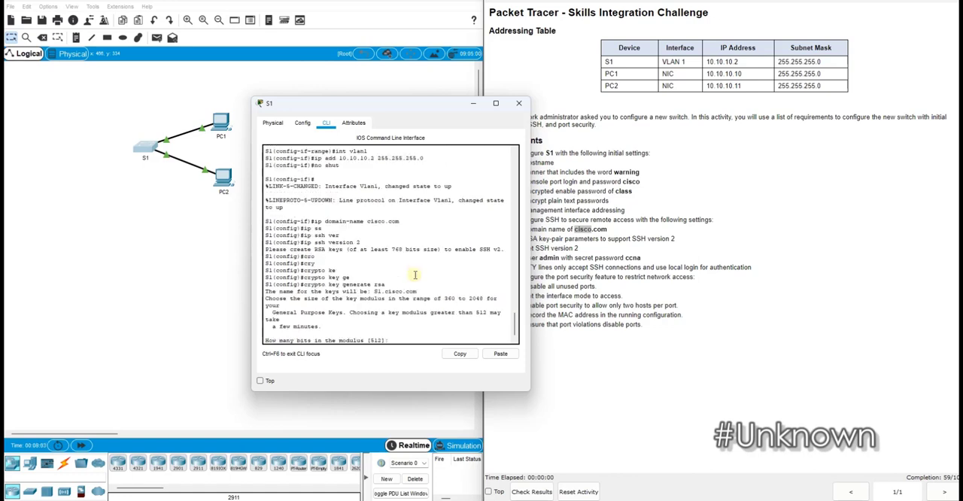
{"action": "type", "text": "1024"}
{"action": "key", "text": "Return"}
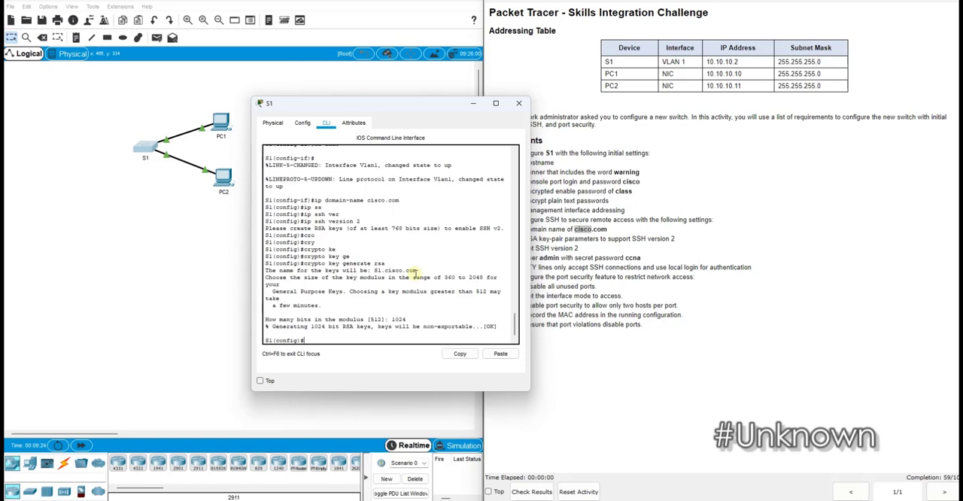
Enter line configuration mode for S1's VTY lines 0 to 4, checking the SSH-only requirement in the instructions
{"action": "type", "text": "line vty"}
{"action": "left_click_drag", "start_coordinate": [550, 248], "coordinate": [613, 267]}
{"action": "left_click", "coordinate": [372, 342]}
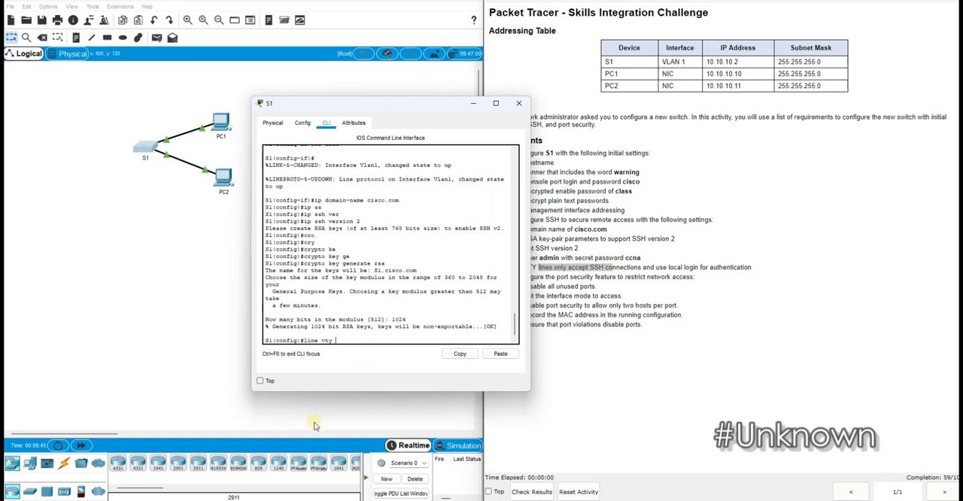
{"action": "type", "text": "line vty "}
{"action": "type", "text": "01"}
{"action": "key", "text": "BackSpace"}
{"action": "key", "text": "BackSpace"}
{"action": "key", "text": "Return"}
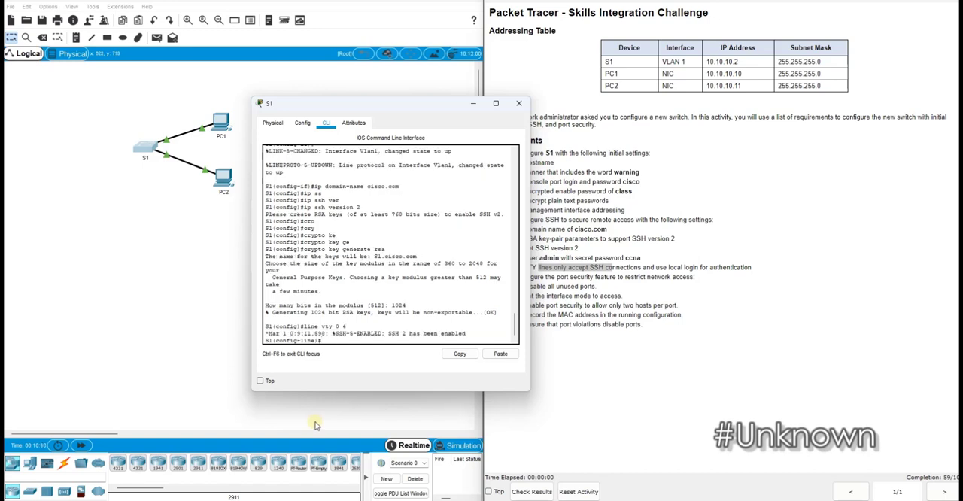
Restrict the VTY lines to SSH connections with transport input ssh
{"action": "type", "text": "tra"}
{"action": "key", "text": "Tab"}
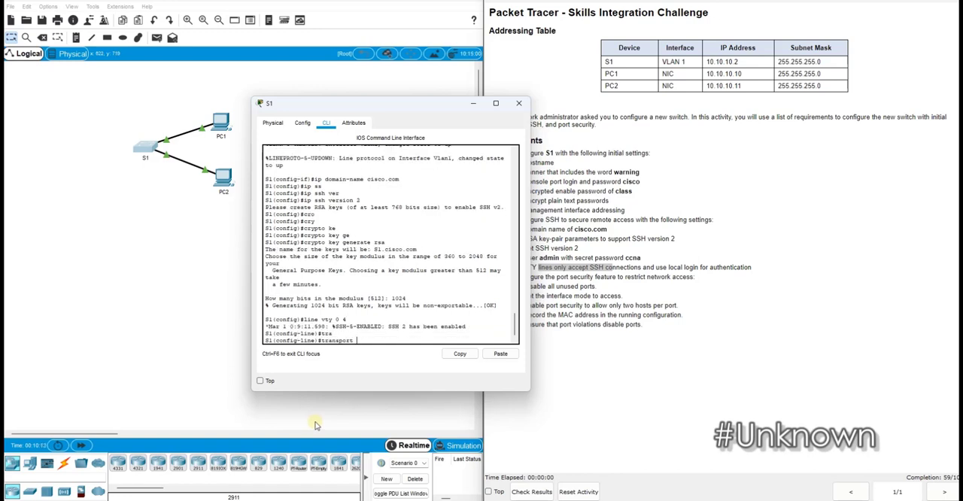
{"action": "type", "text": "in"}
{"action": "key", "text": "Tab"}
{"action": "type", "text": "ss"}
{"action": "key", "text": "Tab"}
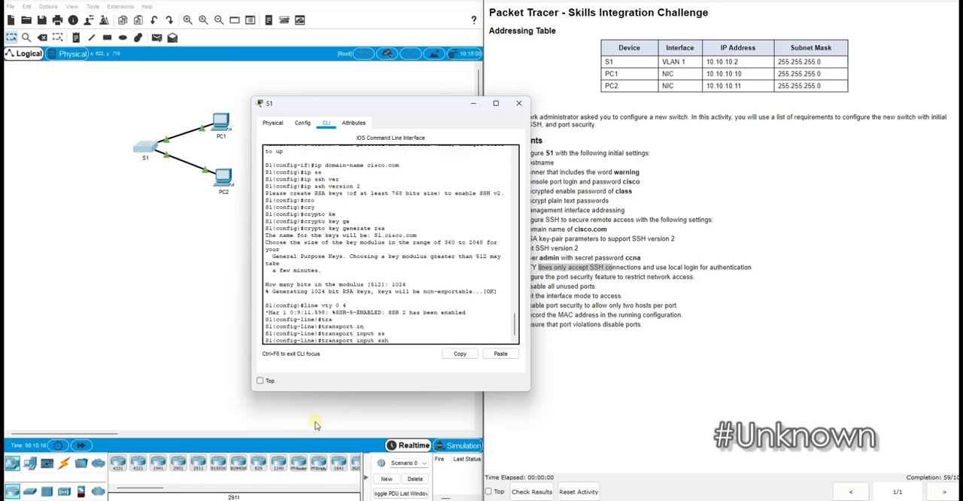
{"action": "key", "text": "Return"}
Set the VTY lines to authenticate with login local and return to global configuration mode
{"action": "type", "text": "login local"}
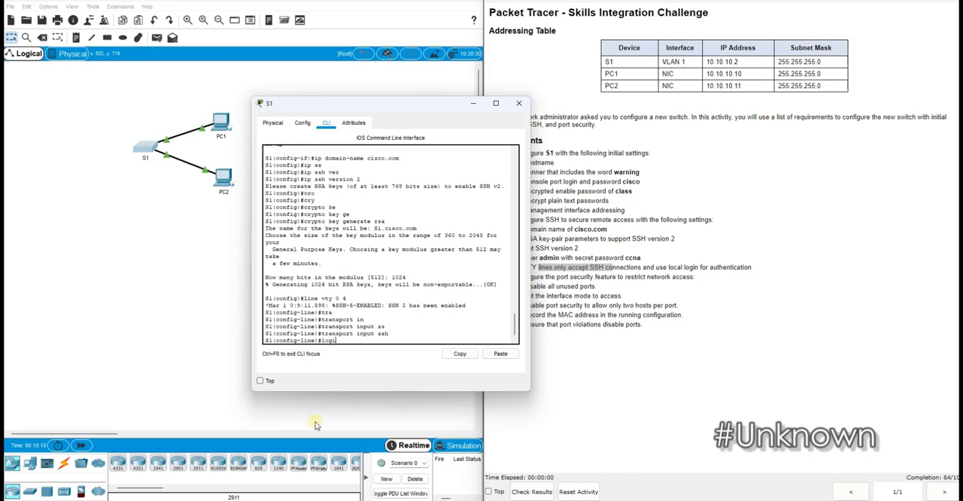
{"action": "key", "text": "Return"}
{"action": "type", "text": "exit"}
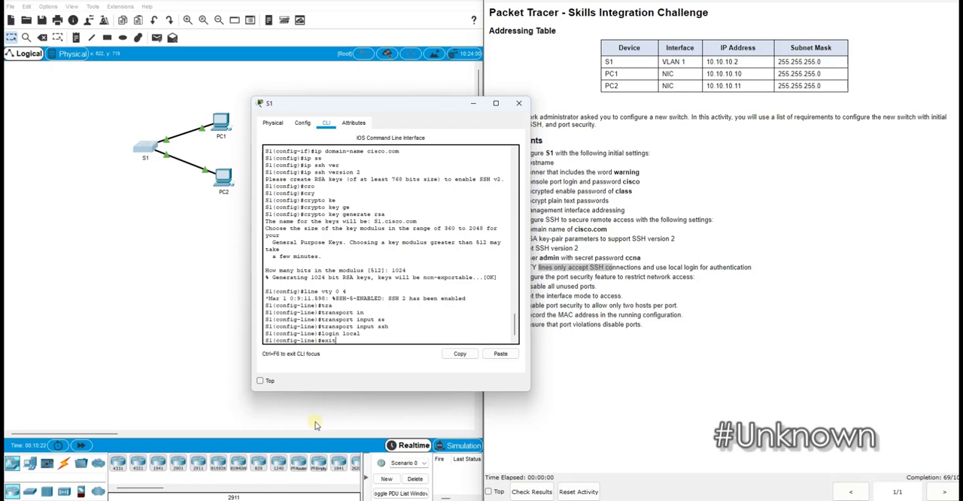
{"action": "key", "text": "Return"}
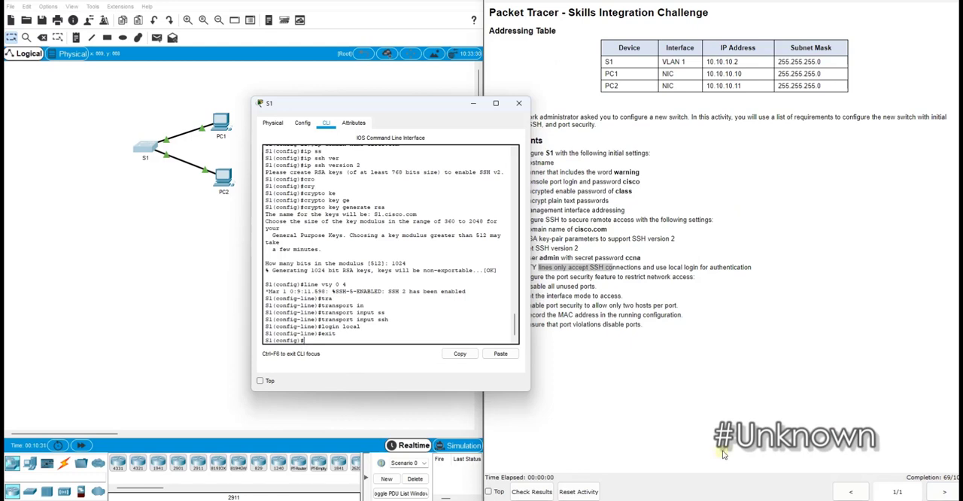
Set S1's interface F0/1 to switchport access mode
{"action": "type", "text": "nt f0/1"}
{"action": "key", "text": "Return"}
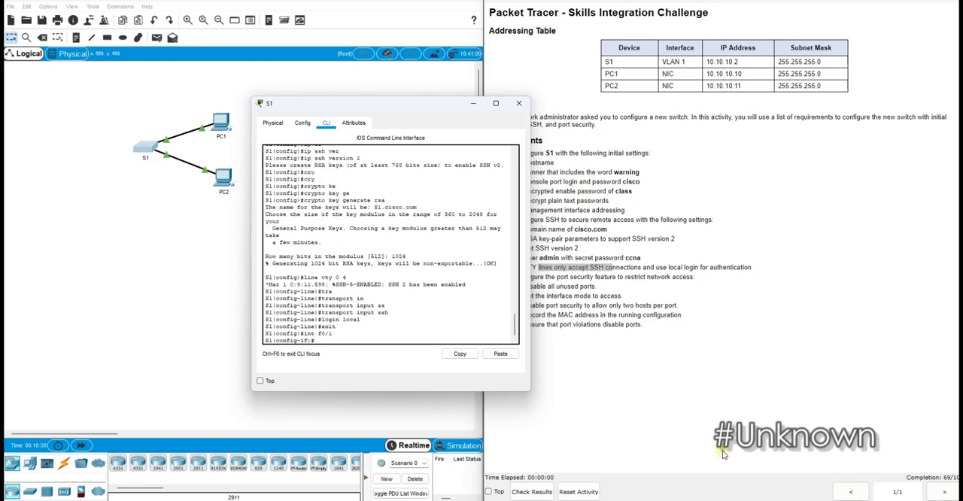
{"action": "type", "text": "sw"}
{"action": "key", "text": "Tab"}
{"action": "type", "text": "mode"}
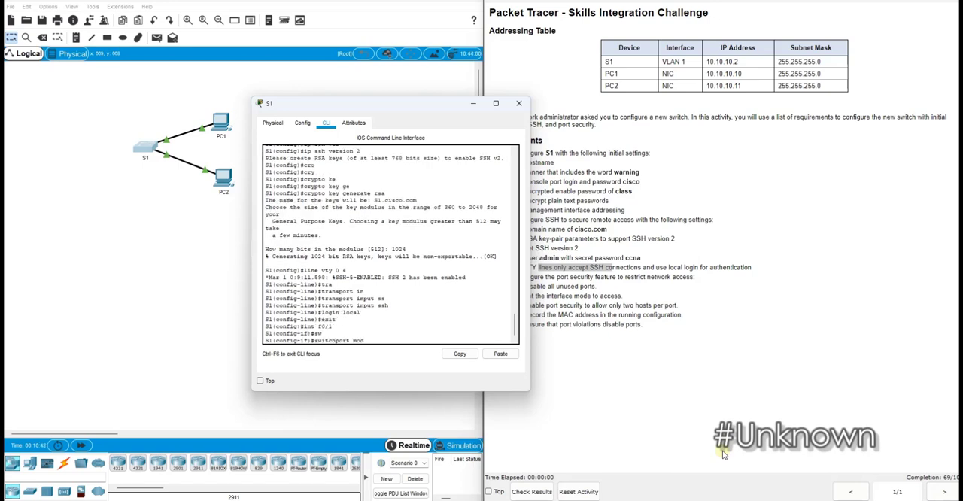
{"action": "key", "text": "Tab"}
{"action": "type", "text": "ac"}
{"action": "key", "text": "Tab"}
{"action": "key", "text": "Return"}
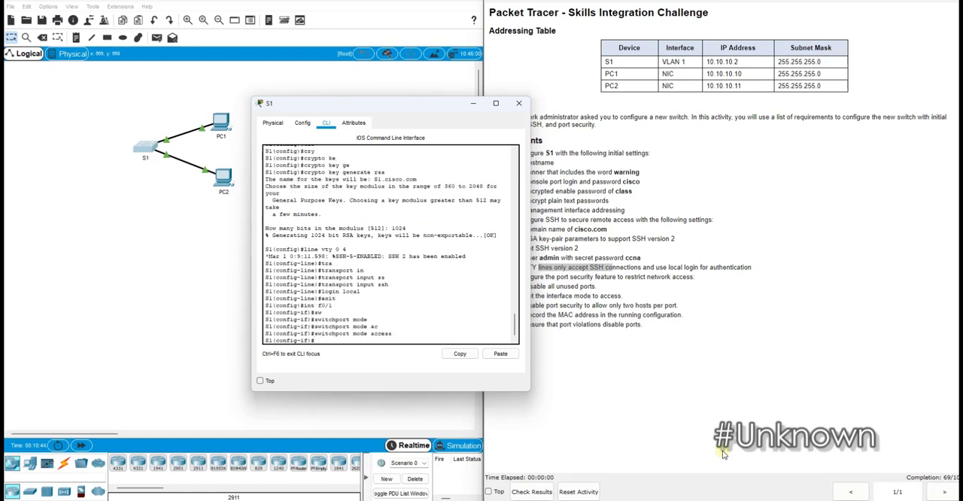
Enable switchport port security on interface F0/1
{"action": "type", "text": "sw"}
{"action": "key", "text": "Tab"}
{"action": "type", "text": "por"}
{"action": "key", "text": "Tab"}
{"action": "key", "text": "Return"}
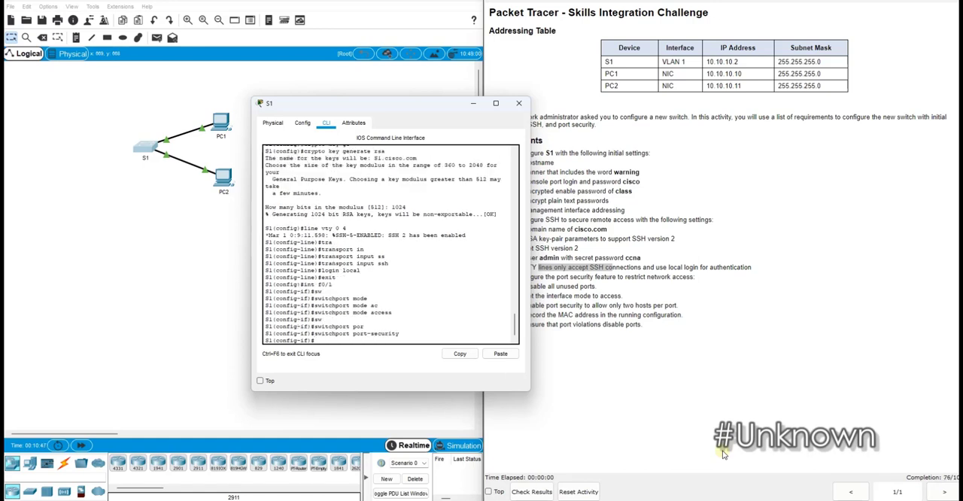
Set the port security maximum on F0/1 to 2, checking it against the hosts-per-port requirement
{"action": "type", "text": "swi"}
{"action": "key", "text": "Tab"}
{"action": "type", "text": "por"}
{"action": "key", "text": "Tab"}
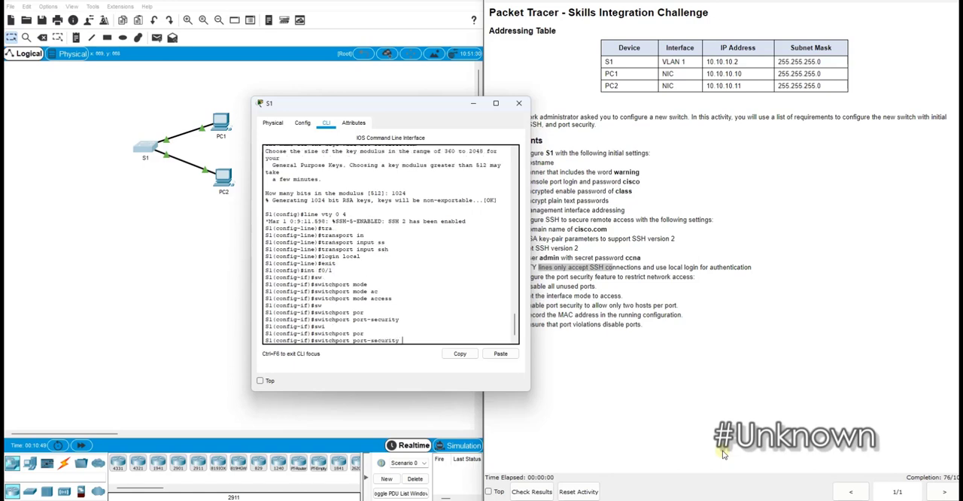
{"action": "type", "text": "max"}
{"action": "key", "text": "Tab"}
{"action": "type", "text": "2"}
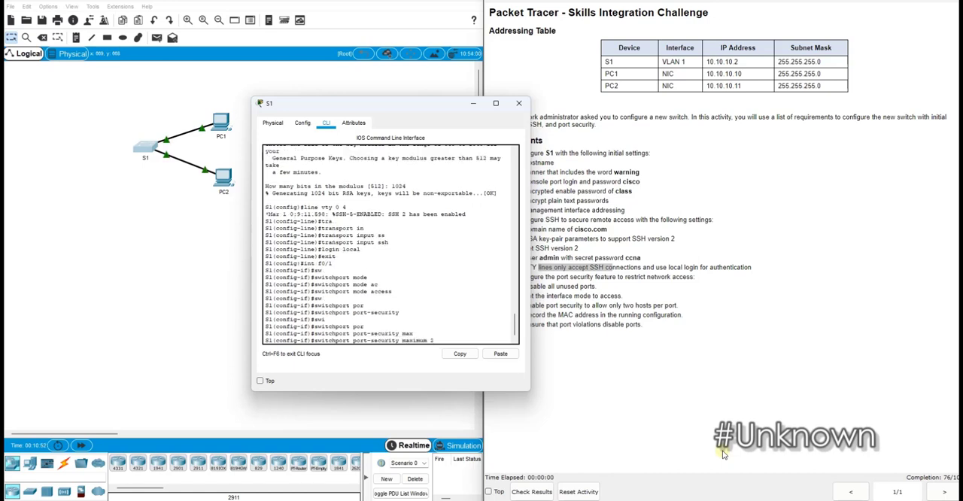
{"action": "left_click", "coordinate": [548, 305]}
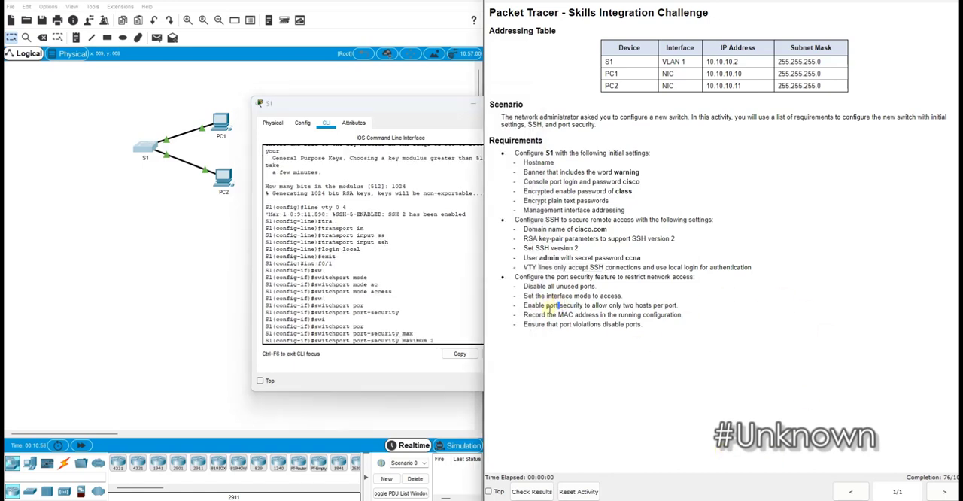
{"action": "triple_click", "coordinate": [548, 305]}
{"action": "left_click_drag", "start_coordinate": [616, 304], "coordinate": [684, 310]}
{"action": "left_click", "coordinate": [400, 313]}
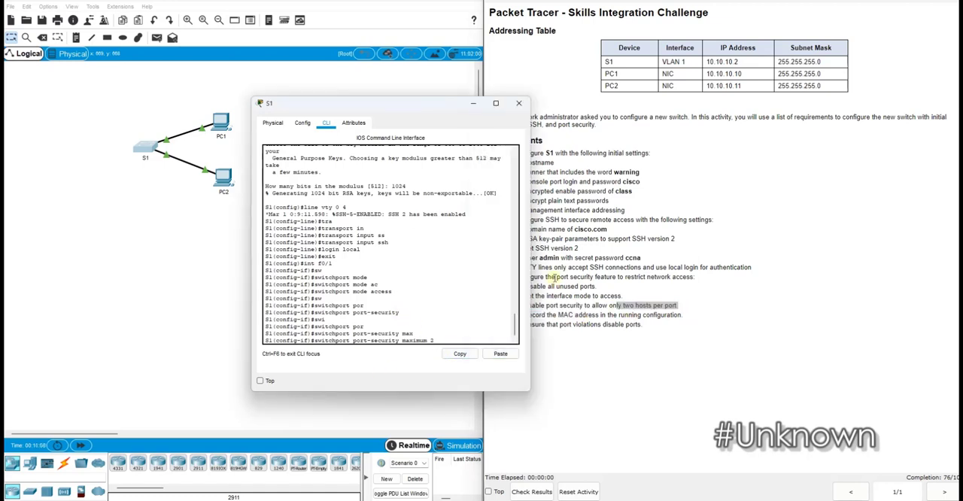
{"action": "key", "text": "Return"}
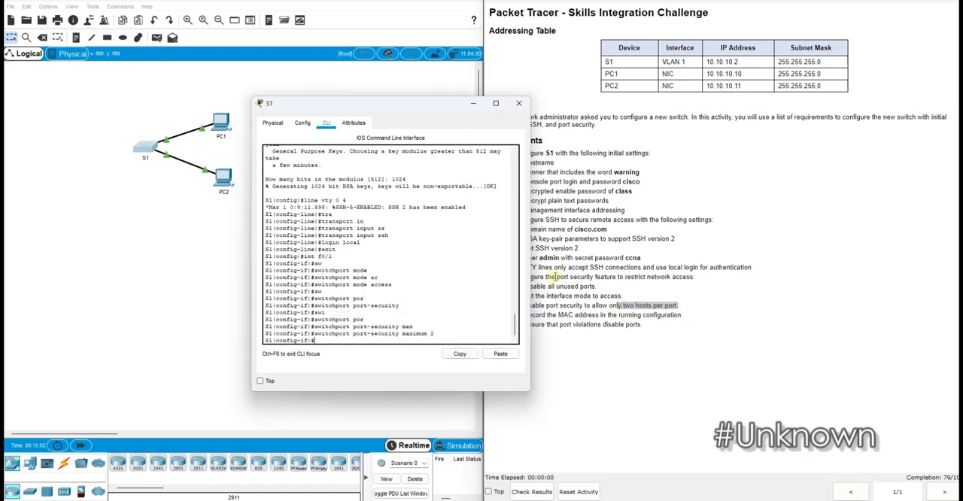
Enable sticky MAC address learning for port security on F0/1
{"action": "type", "text": "swp"}
{"action": "key", "text": "Tab"}
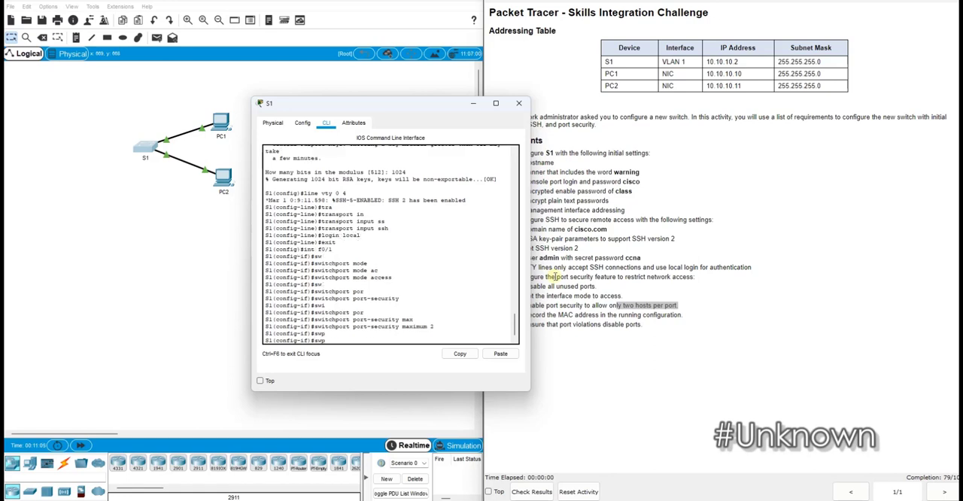
{"action": "type", "text": "i"}
{"action": "key", "text": "Tab"}
{"action": "type", "text": "por"}
{"action": "key", "text": "Tab"}
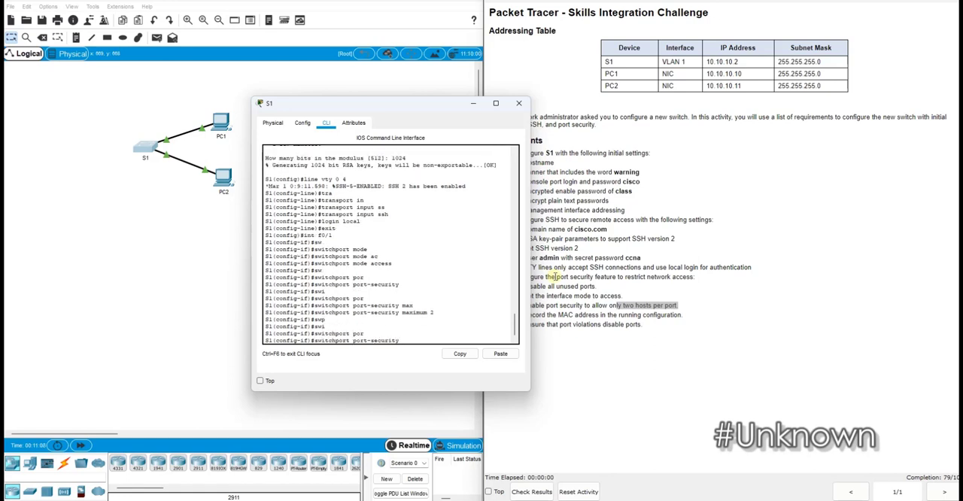
{"action": "type", "text": "mac"}
{"action": "key", "text": "Tab"}
{"action": "type", "text": "s"}
{"action": "key", "text": "Tab"}
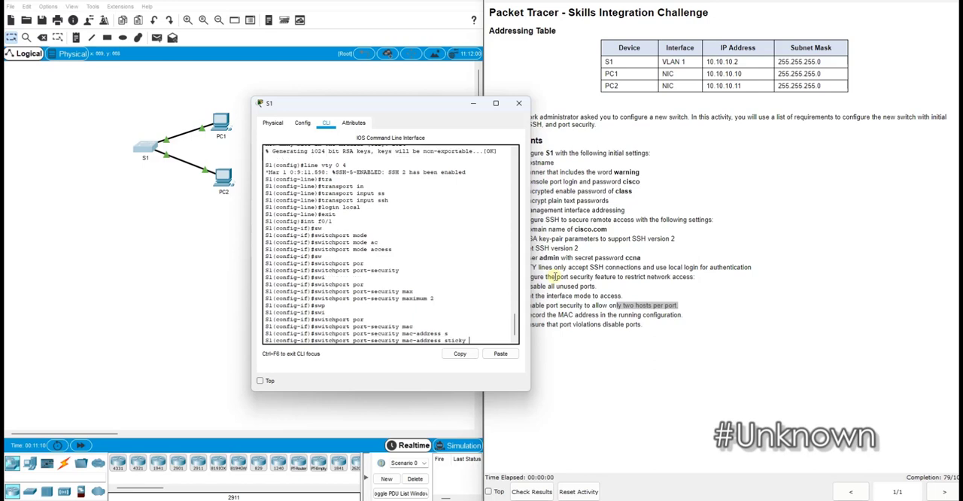
{"action": "key", "text": "Return"}
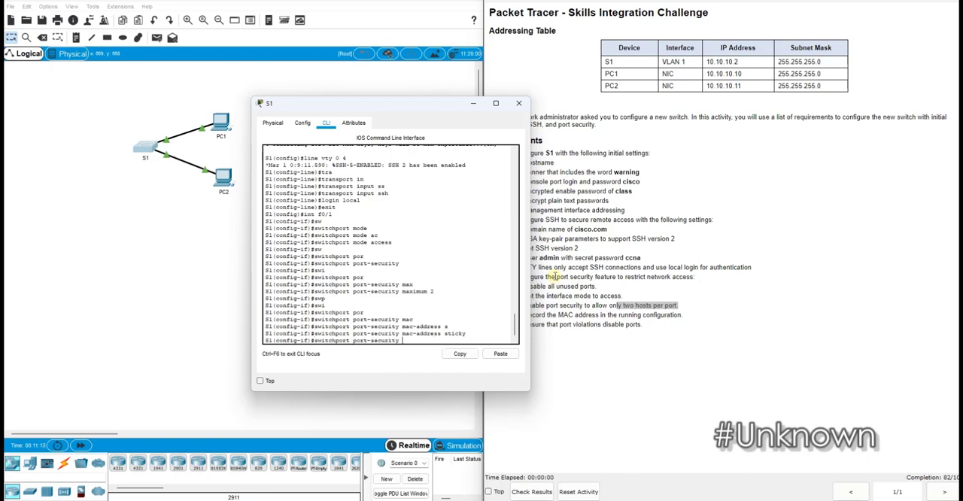
Set S1's interface F0/2 to switchport access mode
{"action": "type", "text": "int f0/12"}
{"action": "key", "text": "Return"}
{"action": "key", "text": "Up"}
{"action": "key", "text": "Up"}
{"action": "key", "text": "Up"}
{"action": "key", "text": "Up"}
{"action": "key", "text": "Up"}
{"action": "key", "text": "Up"}
{"action": "key", "text": "Up"}
{"action": "key", "text": "Up"}
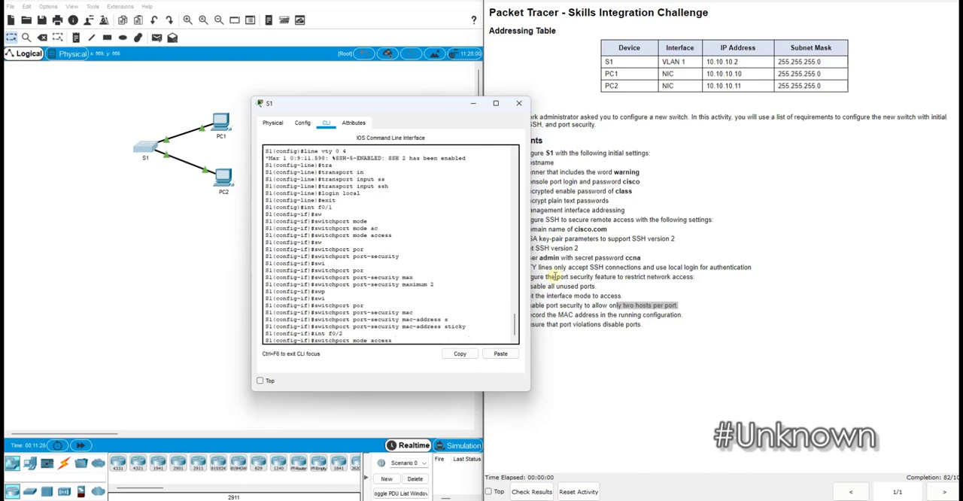
{"action": "key", "text": "Return"}
Enable switchport port security on interface F0/2
{"action": "key", "text": "Up"}
{"action": "key", "text": "Up"}
{"action": "key", "text": "Up"}
{"action": "key", "text": "Up"}
{"action": "key", "text": "Up"}
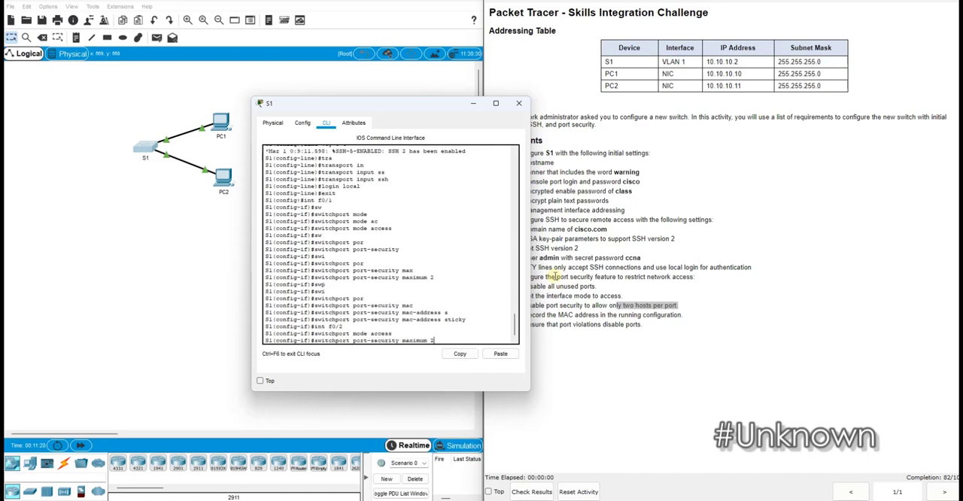
{"action": "key", "text": "Return"}
Set the port security maximum on F0/2 to 2
{"action": "key", "text": "Up"}
{"action": "key", "text": "Up"}
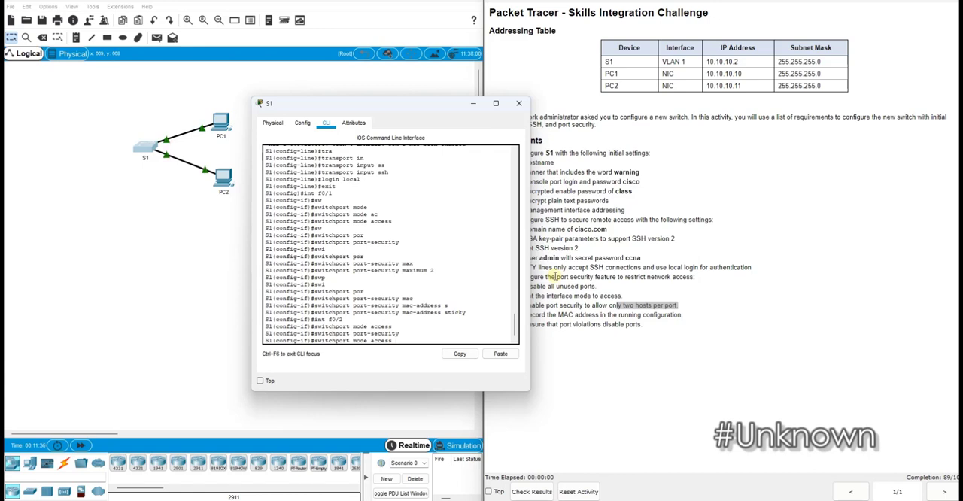
{"action": "key", "text": "Down"}
{"action": "key", "text": "Down"}
{"action": "key", "text": "Up"}
{"action": "key", "text": "Up"}
{"action": "key", "text": "Up"}
{"action": "key", "text": "Up"}
{"action": "key", "text": "Up"}
{"action": "key", "text": "Up"}
{"action": "key", "text": "Up"}
{"action": "key", "text": "Up"}
{"action": "key", "text": "Up"}
{"action": "key", "text": "Up"}
{"action": "key", "text": "Return"}
Enable sticky MAC address learning for port security on F0/2
{"action": "key", "text": "Up"}
{"action": "key", "text": "Up"}
{"action": "key", "text": "Up"}
{"action": "key", "text": "Up"}
{"action": "key", "text": "Up"}
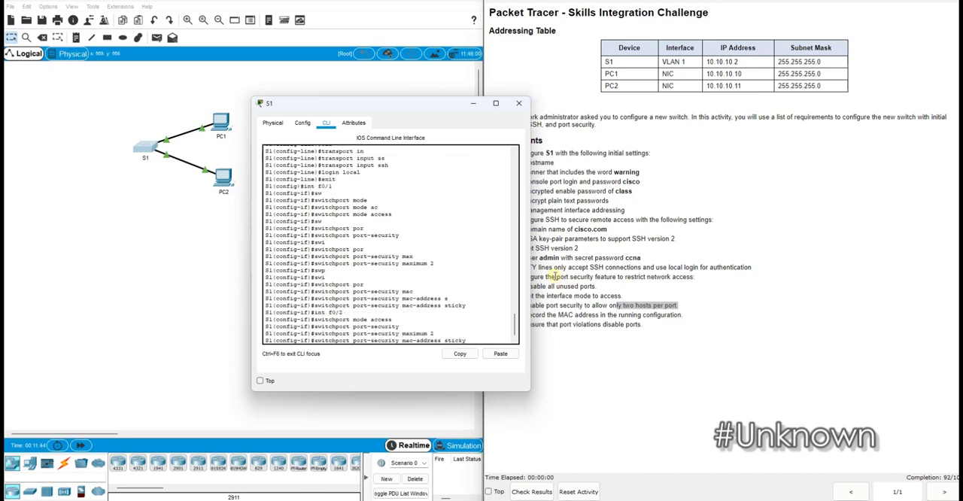
{"action": "key", "text": "Return"}
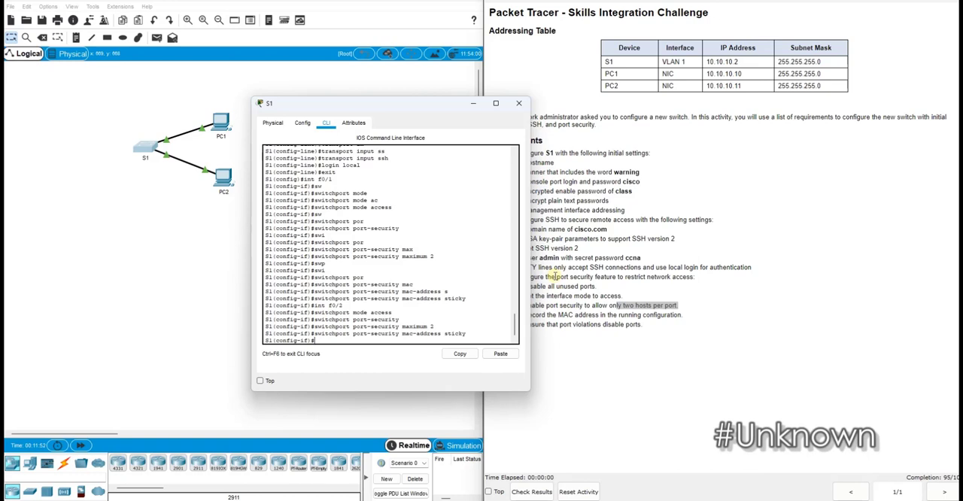
Check the admin user requirement and leave F0/2 interface configuration for global configuration mode
{"action": "left_click_drag", "start_coordinate": [541, 257], "coordinate": [570, 258]}
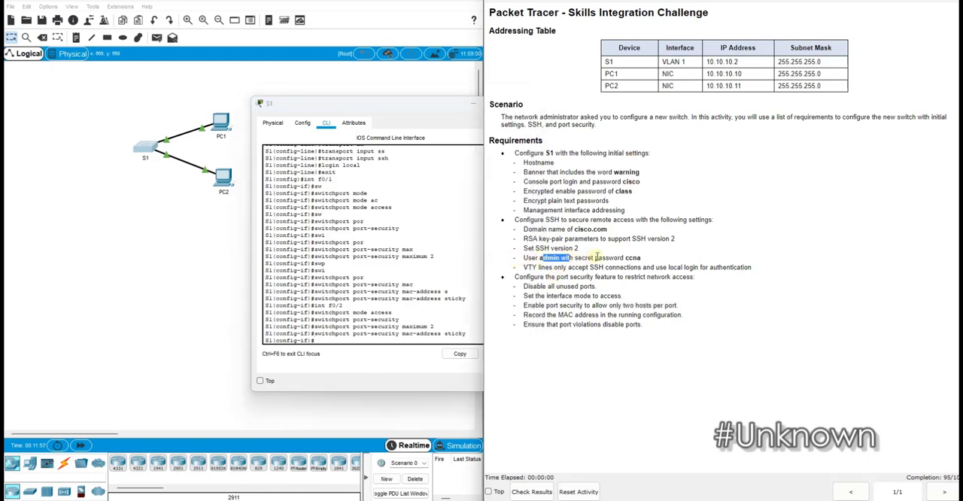
{"action": "left_click", "coordinate": [411, 291]}
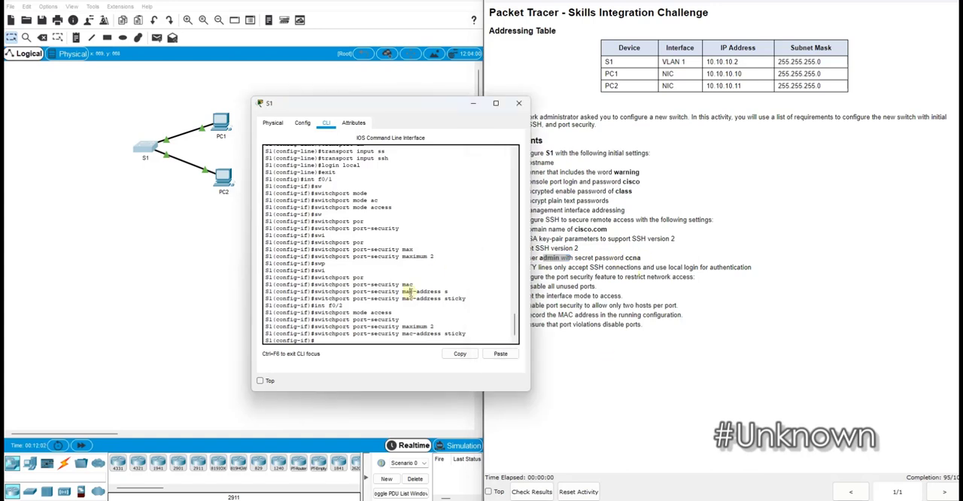
{"action": "type", "text": "use"}
{"action": "key", "text": "Tab"}
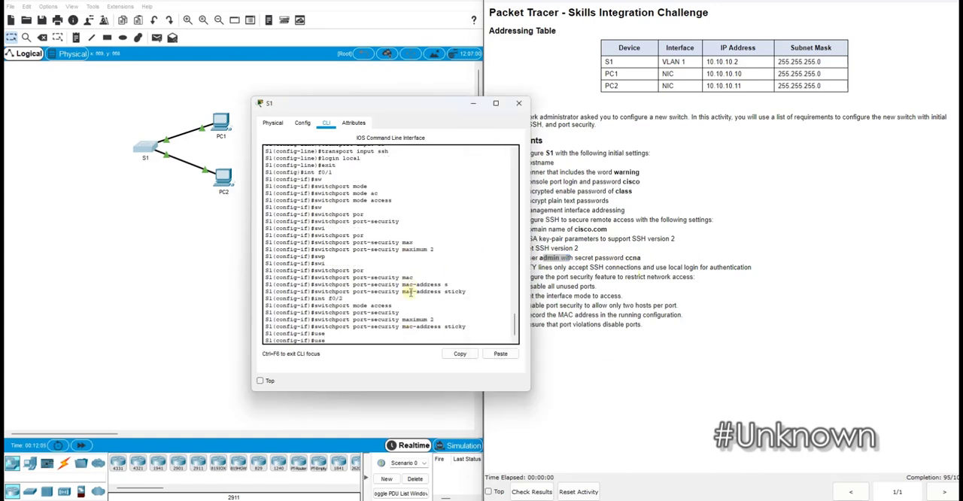
{"action": "type", "text": "r"}
{"action": "key", "text": "Tab"}
{"action": "key", "text": "BackSpace"}
{"action": "key", "text": "BackSpace"}
{"action": "key", "text": "BackSpace"}
{"action": "key", "text": "BackSpace"}
{"action": "type", "text": "exit"}
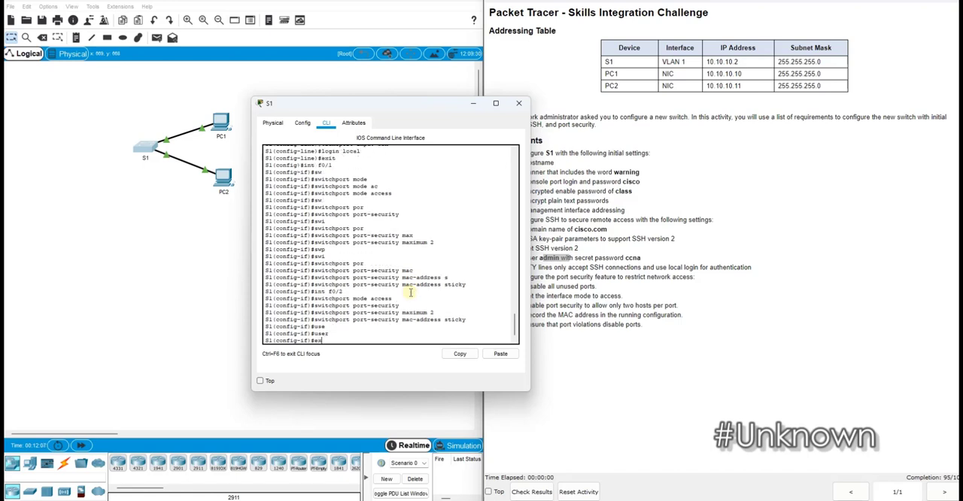
{"action": "key", "text": "Return"}
Create the local user admin on S1 with the required secret password
{"action": "type", "text": "user"}
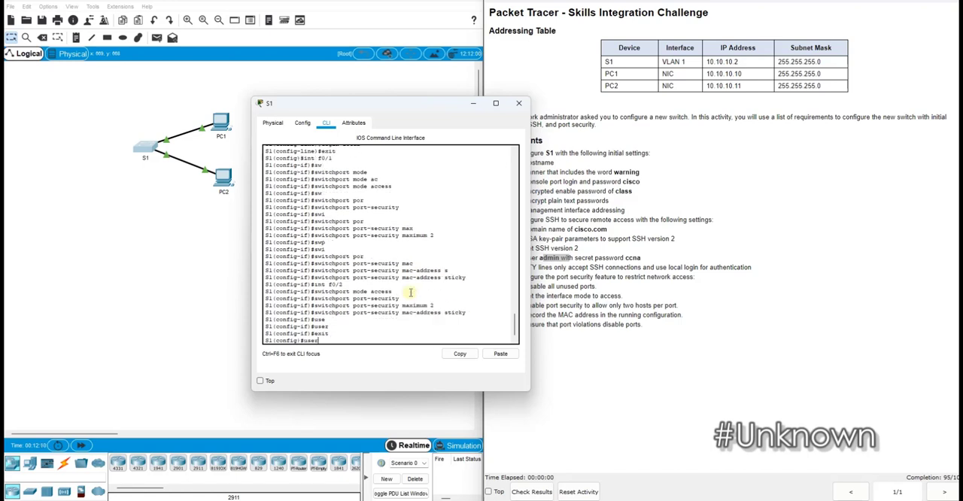
{"action": "key", "text": "Tab"}
{"action": "type", "text": "admin se"}
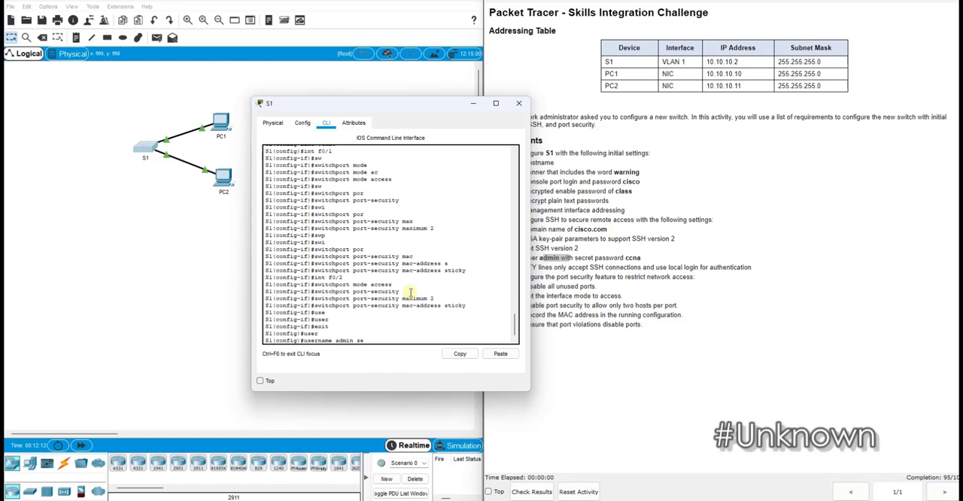
{"action": "key", "text": "Tab"}
{"action": "type", "text": "ccna"}
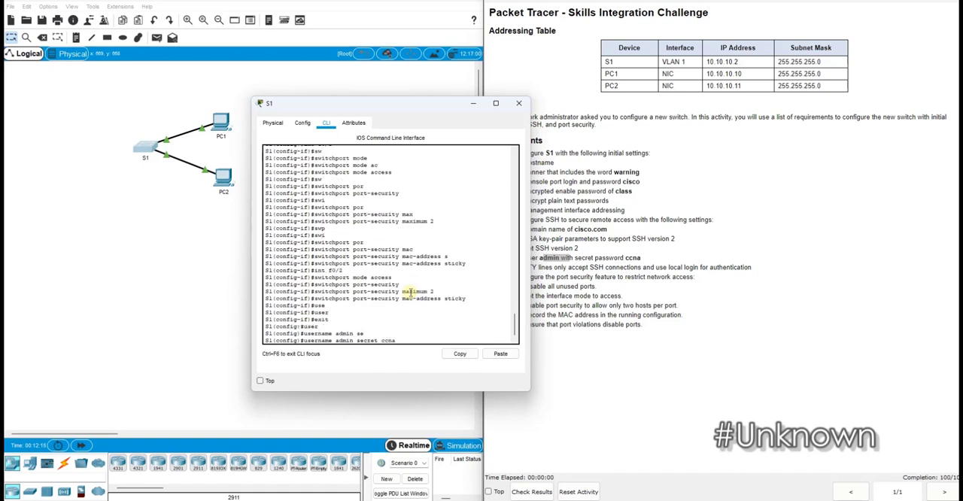
{"action": "key", "text": "Return"}
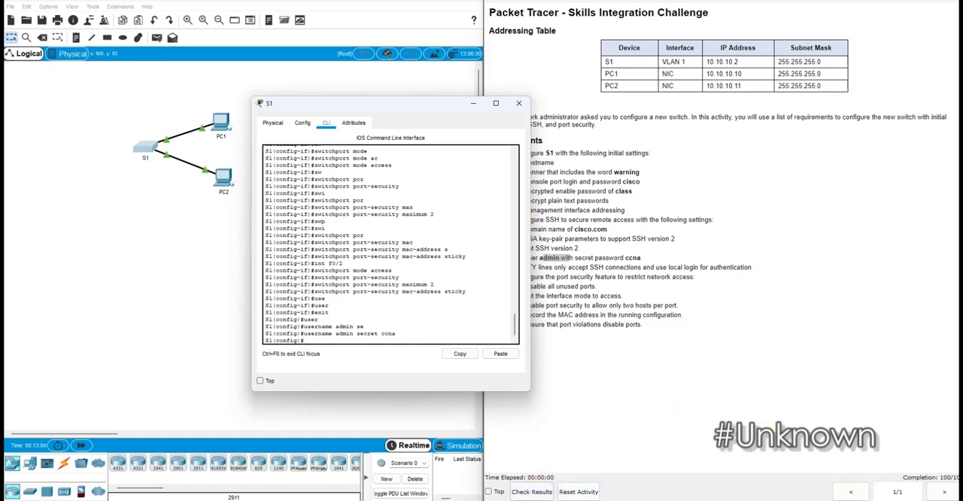
{"action": "left_click", "coordinate": [531, 500]}
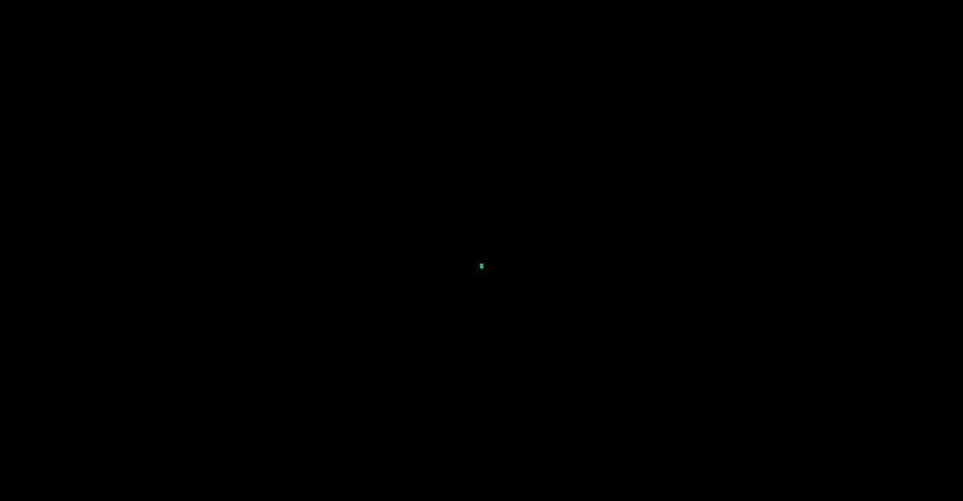